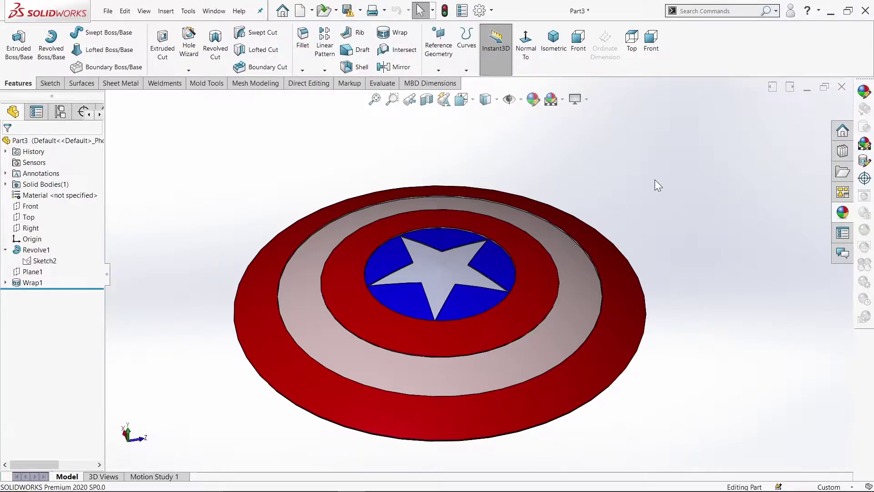
Orbit the finished star shield to inspect it from another angle.
mouse_move(653, 195)
middle_down()
mouse_move(745, 168)
mouse_move(471, 159)
mouse_move(498, 165)
mouse_move(636, 156)
mouse_move(681, 166)
middle_up()
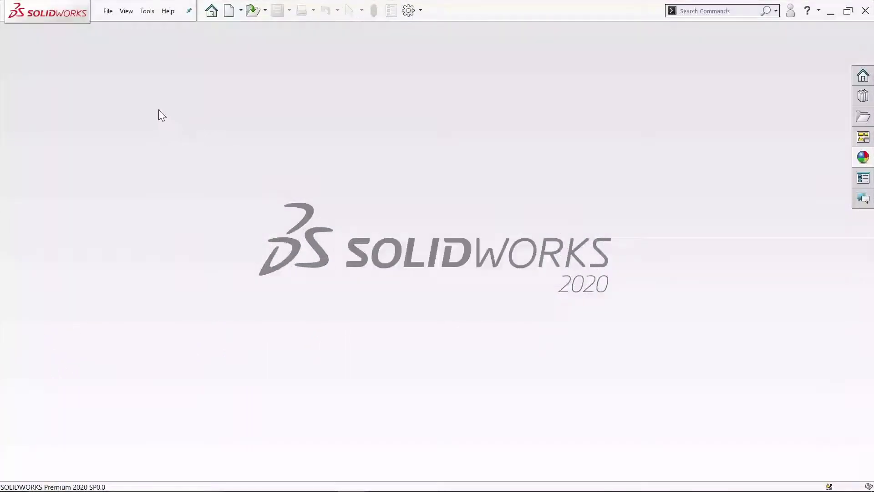
Create a new Part (Part4) and start Sketch1 on the Front Plane.
click(111, 12)
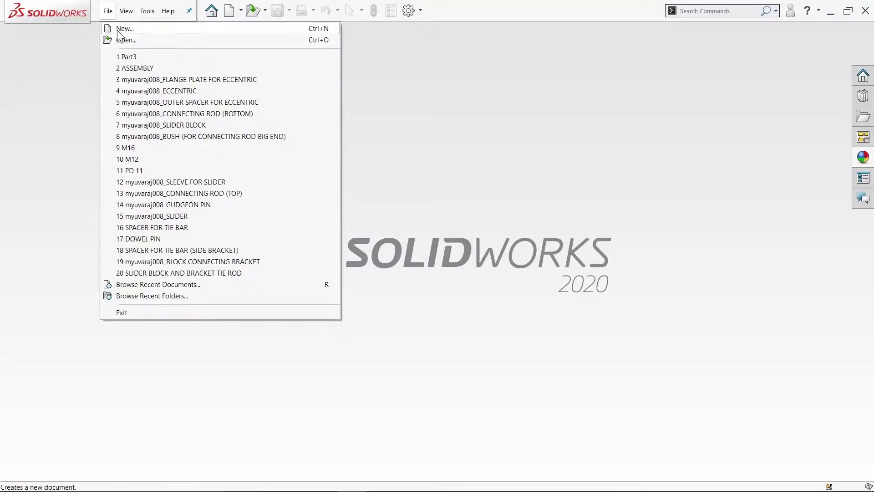
click(117, 28)
click(206, 235)
click(364, 359)
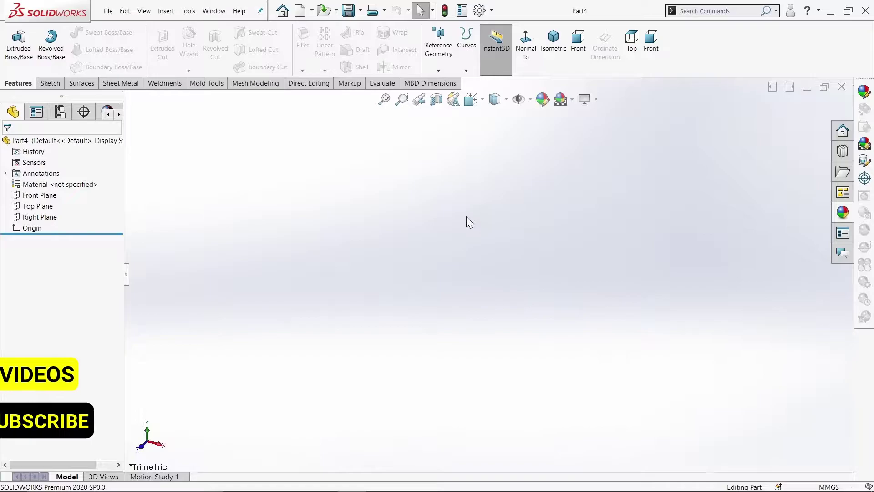
click(55, 195)
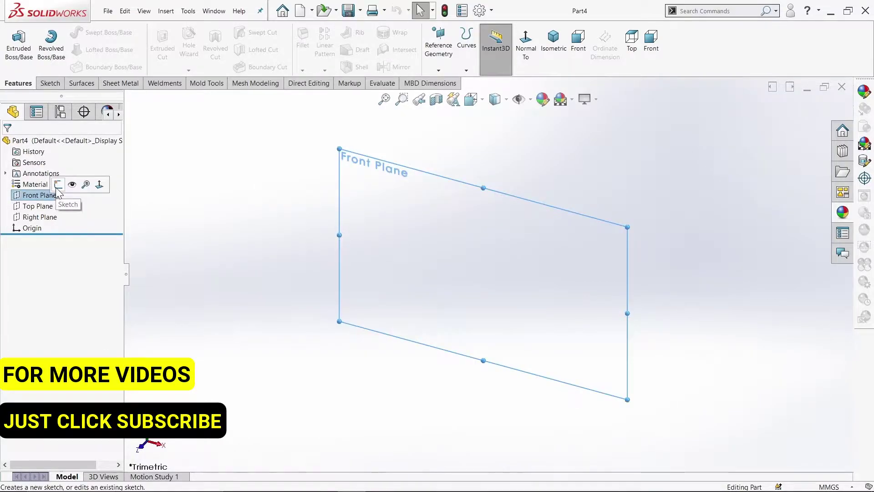
click(58, 185)
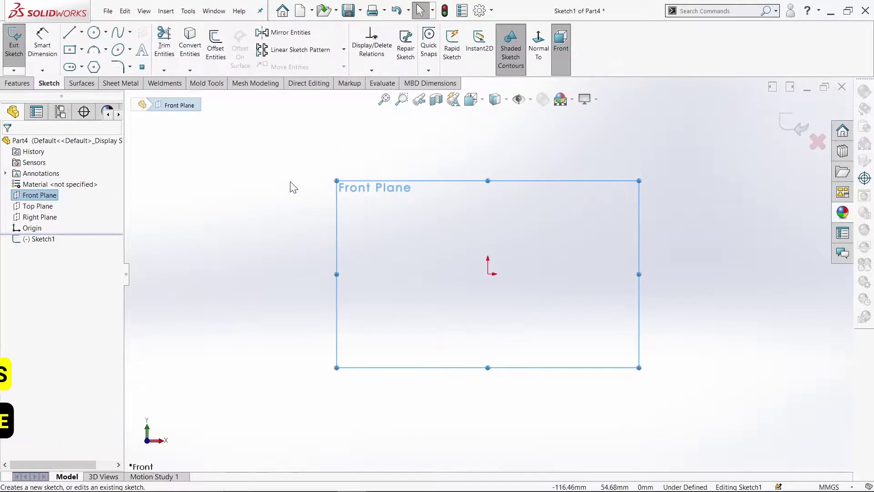
Draw a horizontal midpoint centreline through the origin.
click(70, 32)
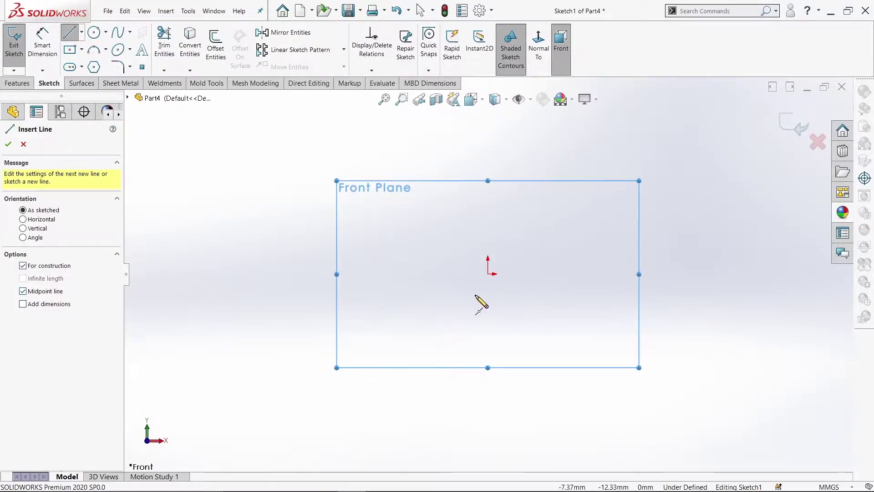
click(488, 273)
click(657, 274)
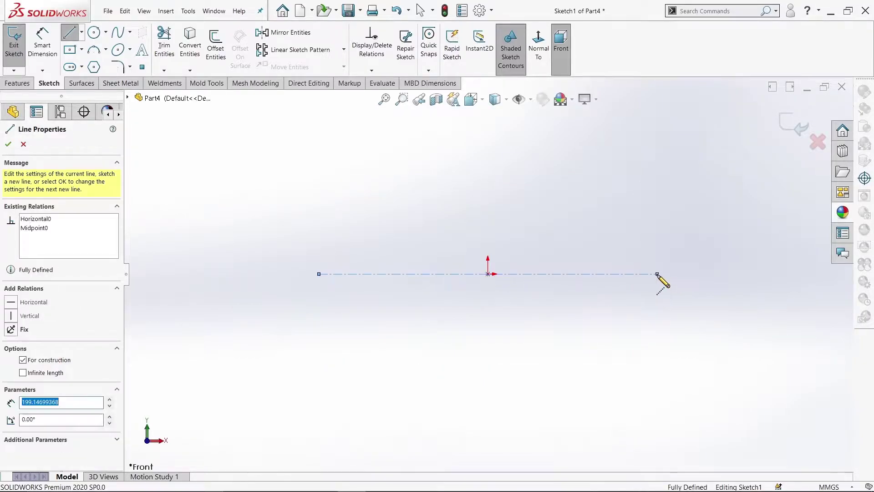
right_click(661, 275)
click(678, 293)
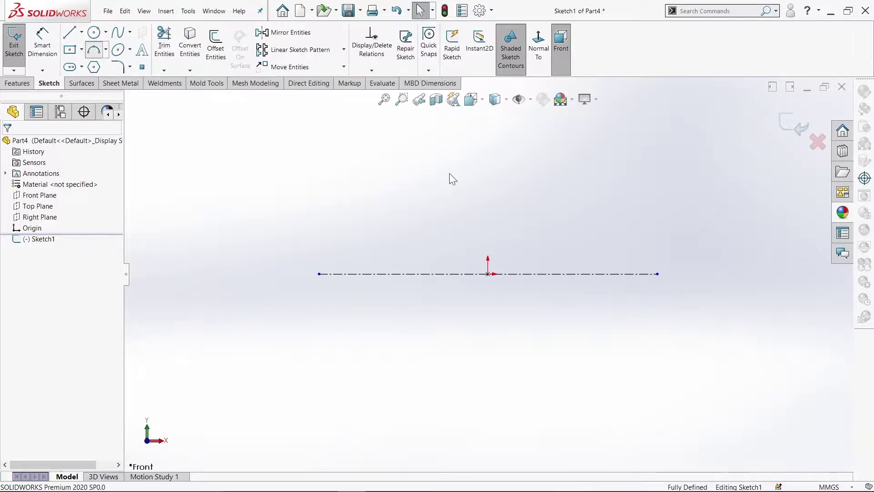
Draw a 3-point arc from the centreline's right end to a point above the origin.
key(a)
click(657, 274)
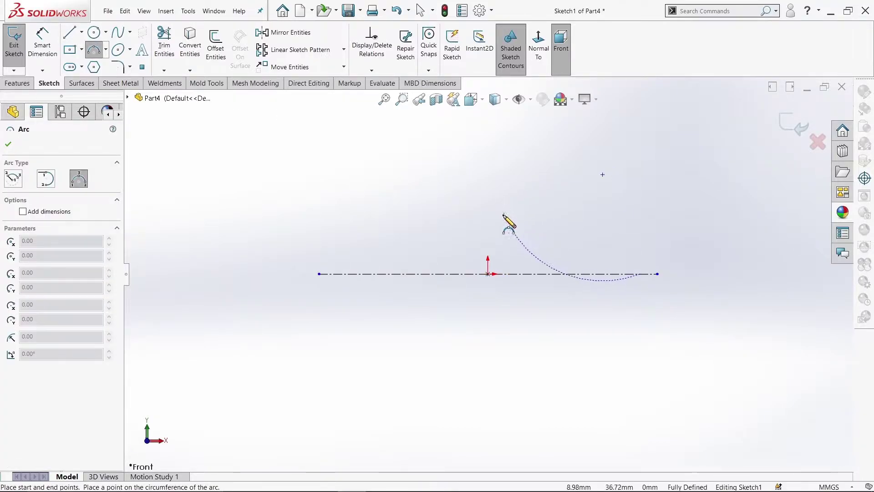
click(487, 228)
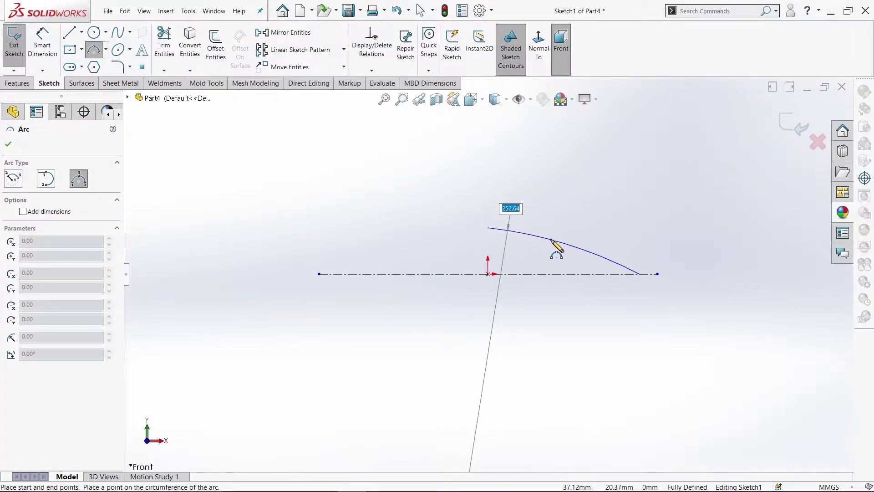
click(551, 240)
right_click(552, 205)
click(589, 223)
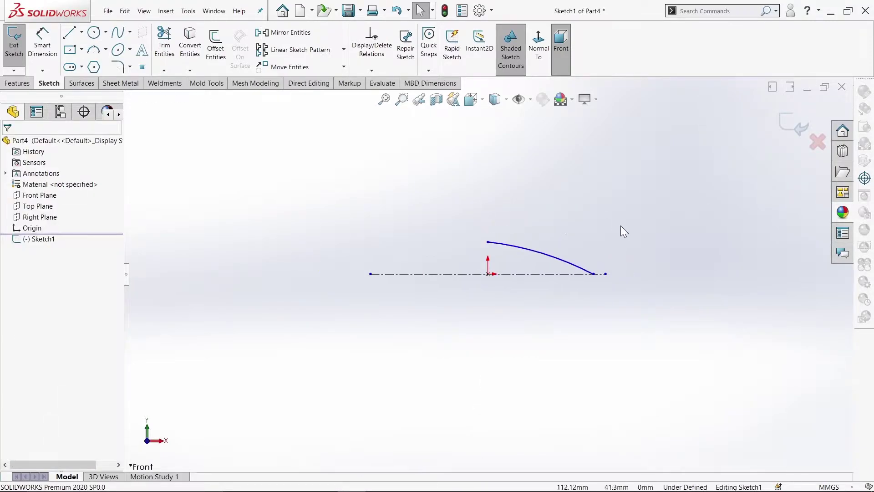
scroll(621, 225, down, 2)
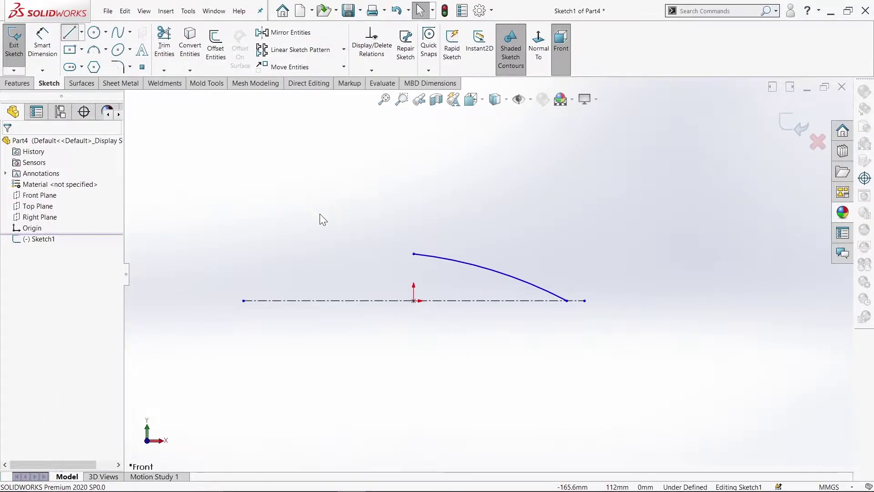
Draw a vertical construction line down to the origin.
key(l)
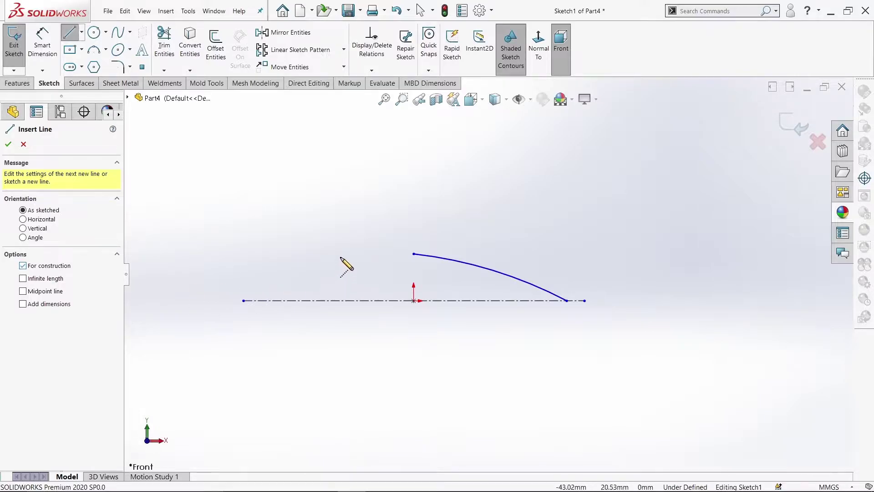
click(413, 196)
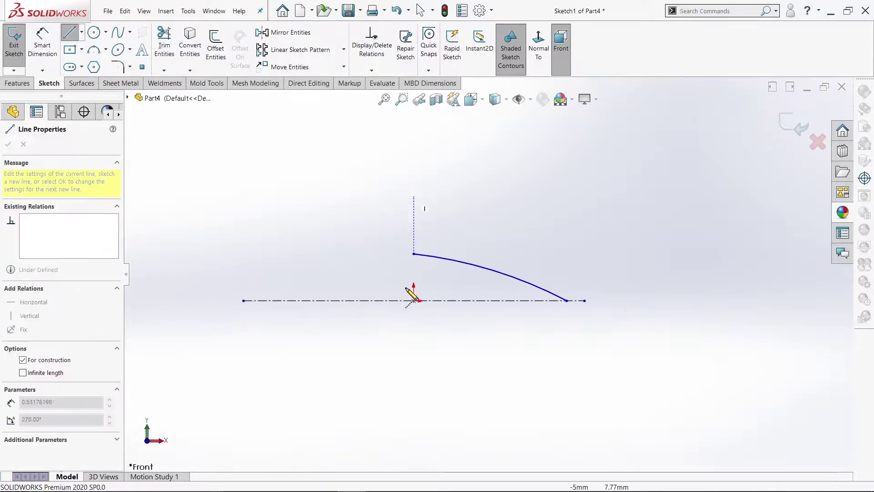
click(414, 300)
right_click(414, 301)
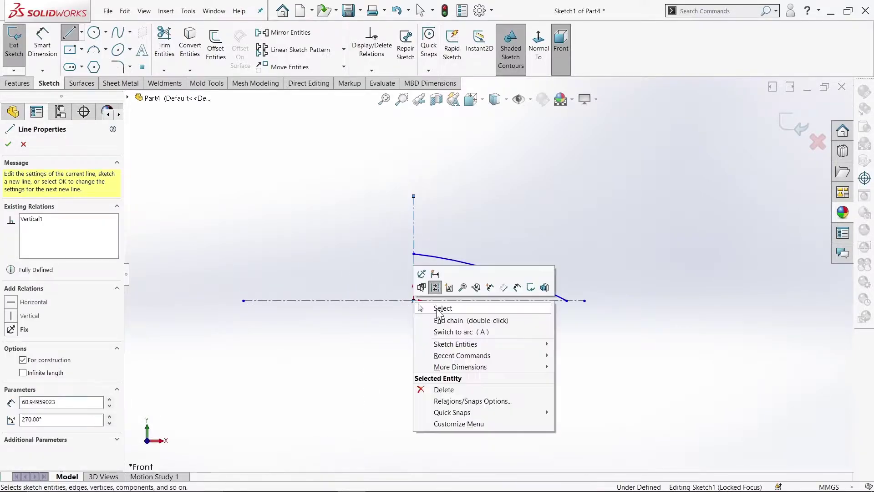
click(441, 308)
Give the arc an R200 mm radius dimension.
click(43, 45)
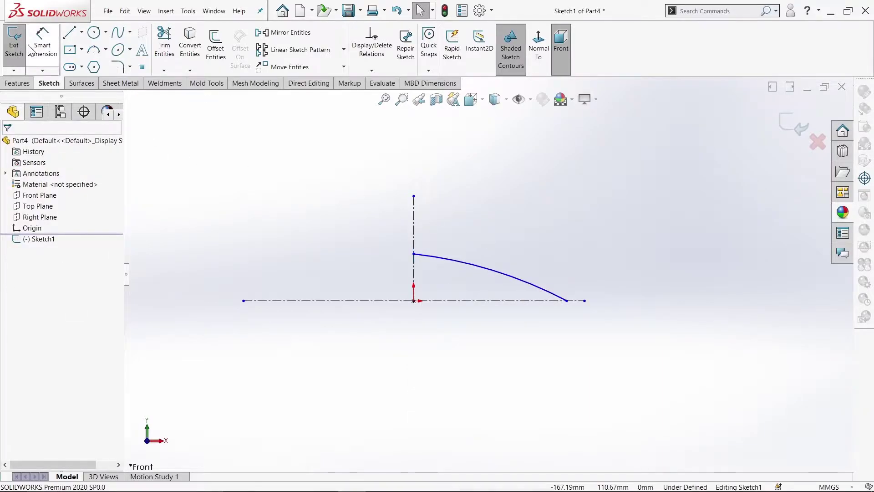
click(481, 268)
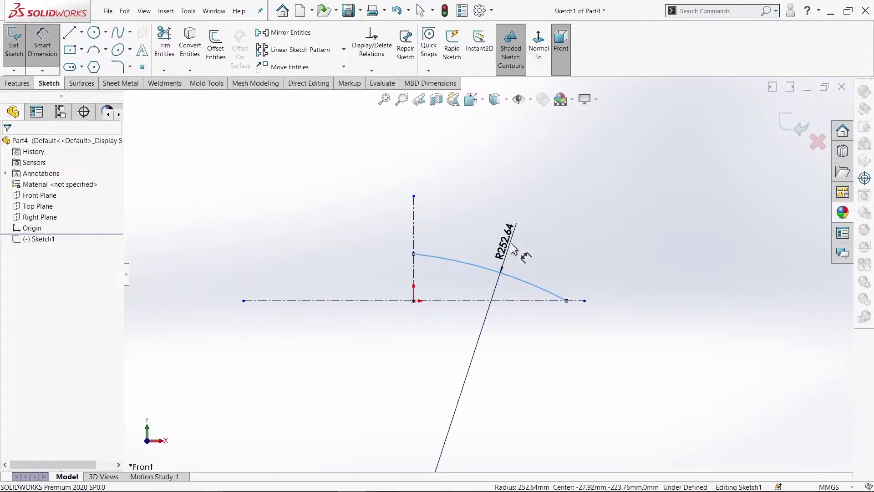
click(511, 246)
text(200)
key(Return)
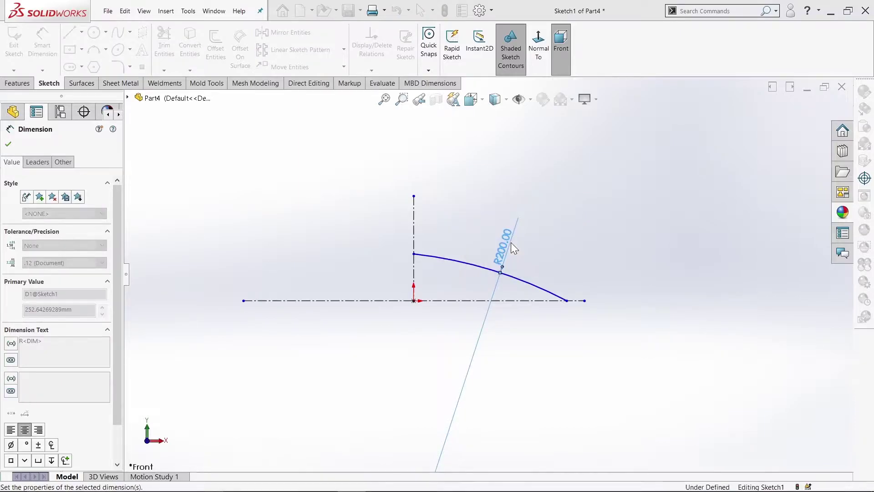
right_click(499, 188)
key(Escape)
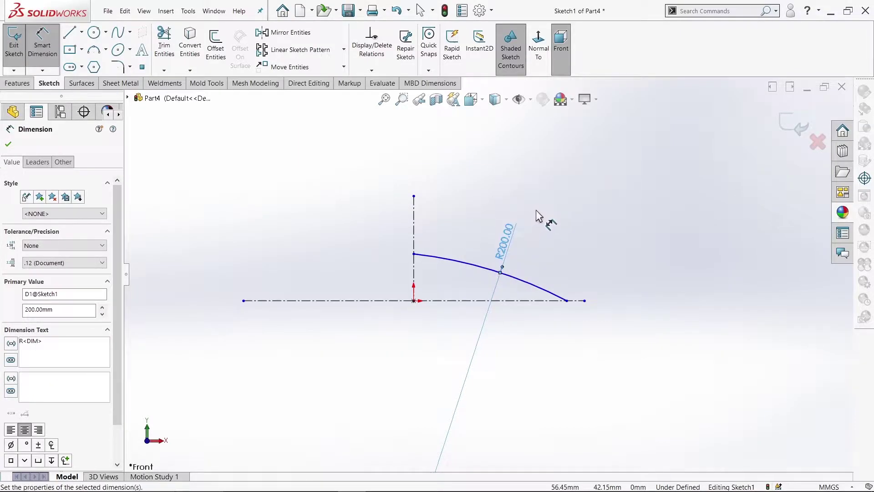
right_click(546, 187)
click(581, 213)
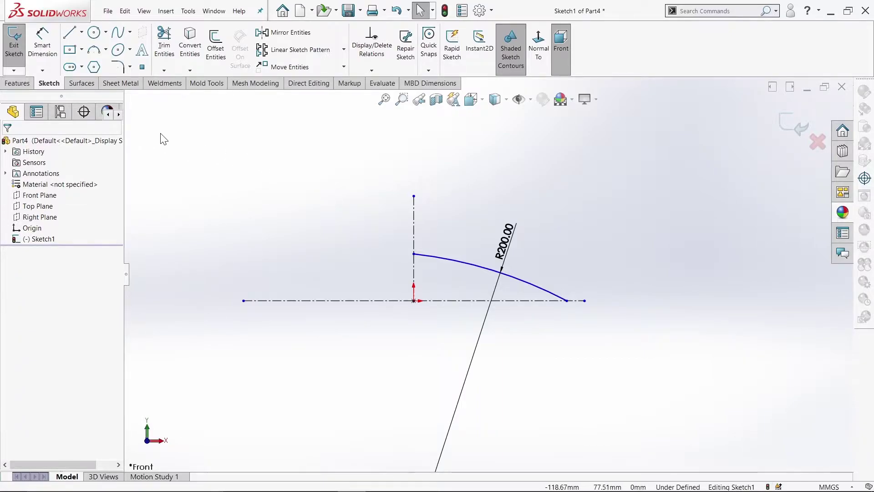
Offset the R200 arc by 1.25 mm to create a parallel second arc.
click(208, 68)
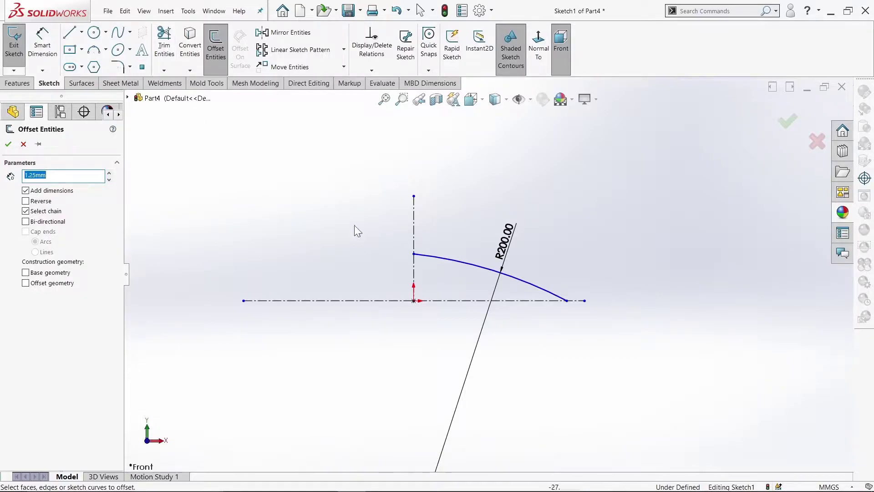
click(466, 267)
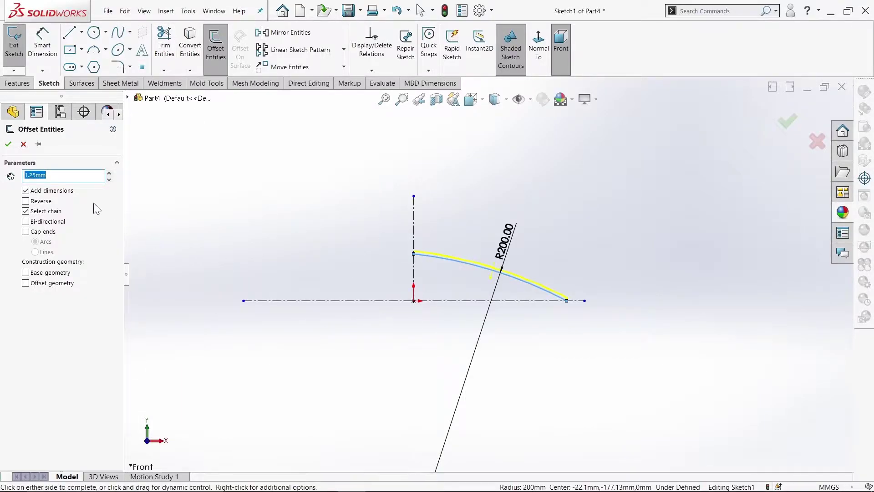
click(9, 145)
scroll(575, 305, down, 3)
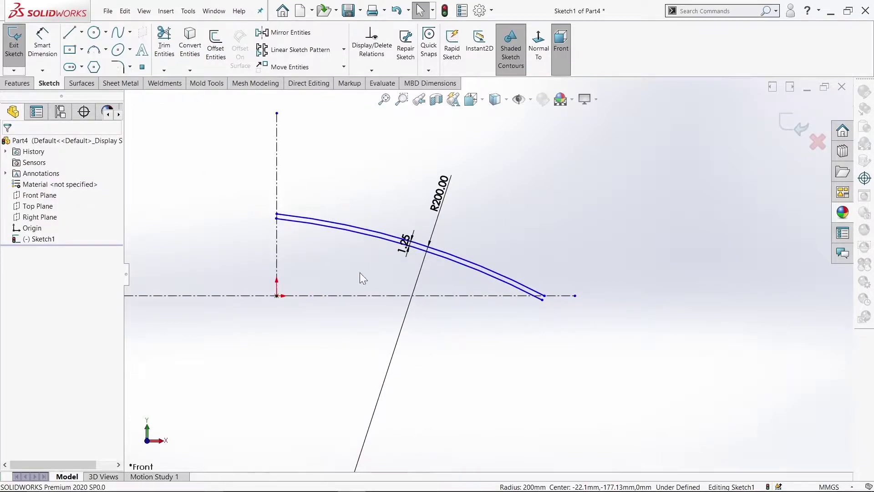
Draw a short vertical line joining the lower and upper arc ends.
click(69, 31)
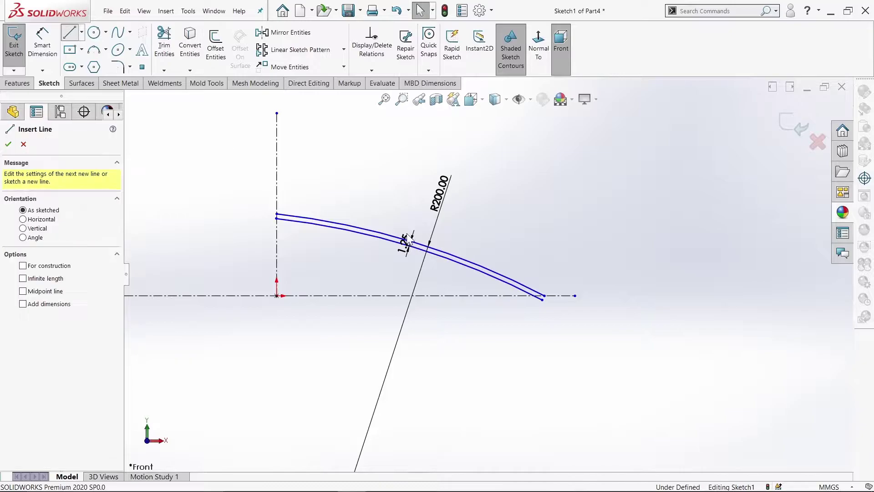
scroll(560, 318, down, 3)
scroll(523, 282, down, 1)
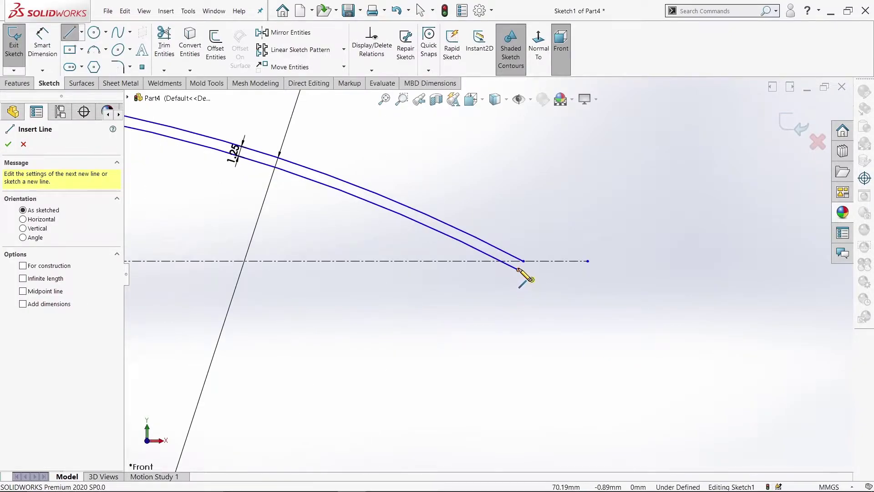
click(519, 270)
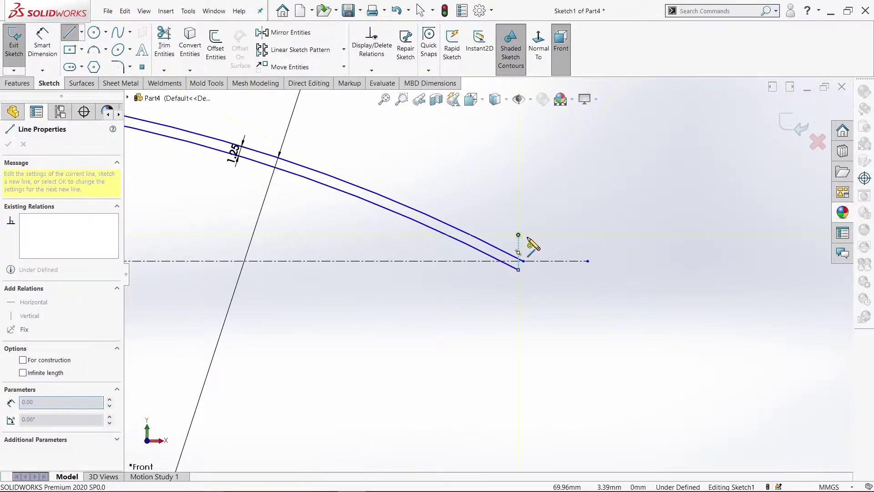
double_click(523, 235)
key(Escape)
scroll(487, 271, up, 5)
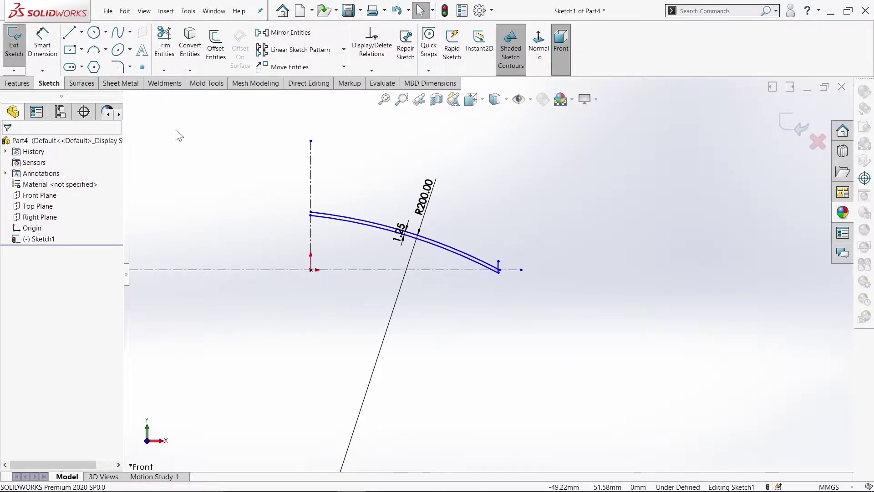
scroll(332, 244, down, 2)
scroll(260, 185, down, 4)
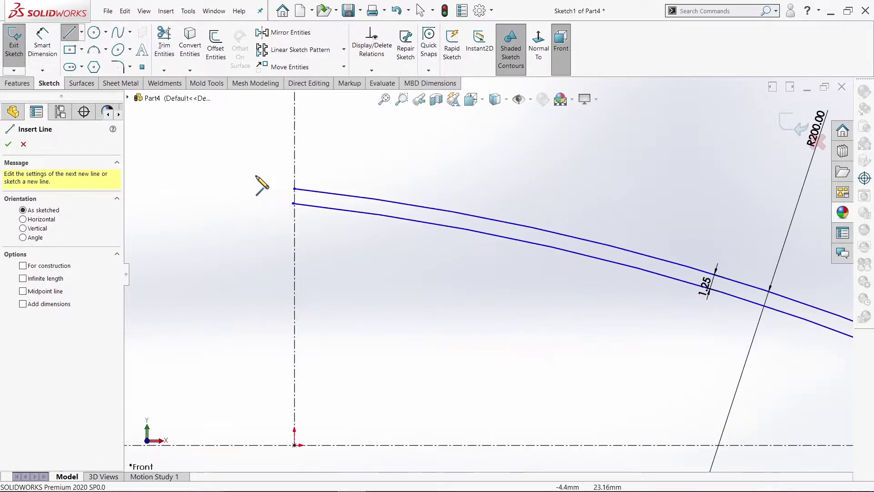
scroll(311, 218, down, 3)
scroll(323, 219, down, 3)
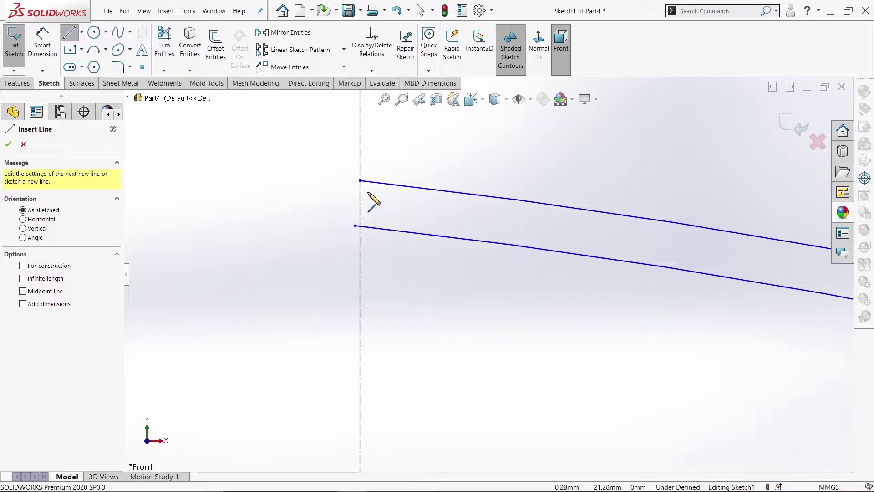
right_click(294, 221)
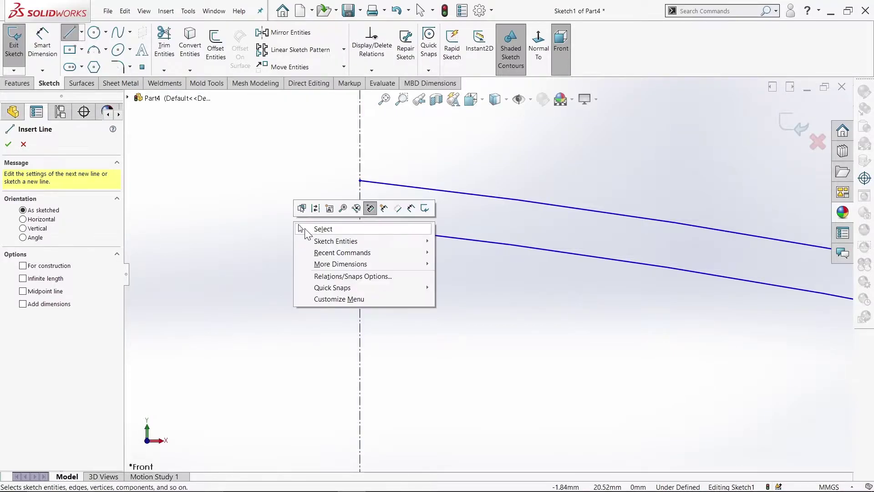
click(305, 229)
Trim away the short stub left of the centerline.
key(t)
scroll(371, 244, down, 1)
scroll(366, 236, down, 2)
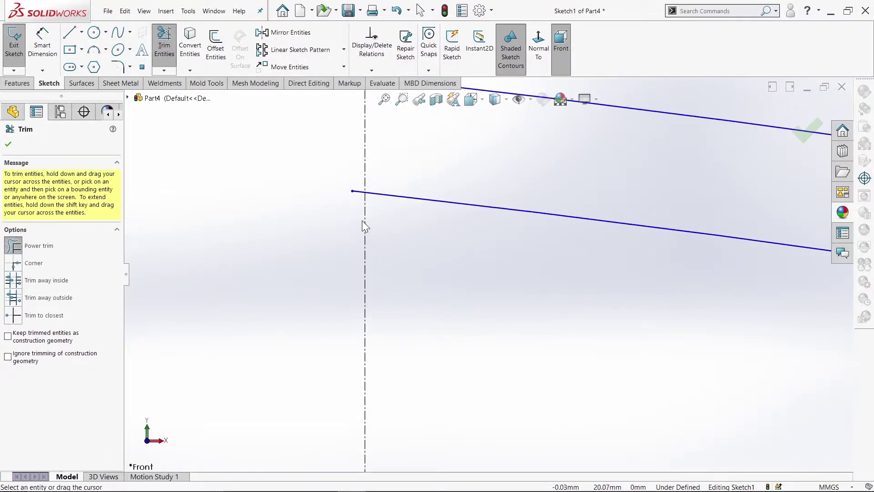
click(359, 190)
scroll(338, 205, up, 3)
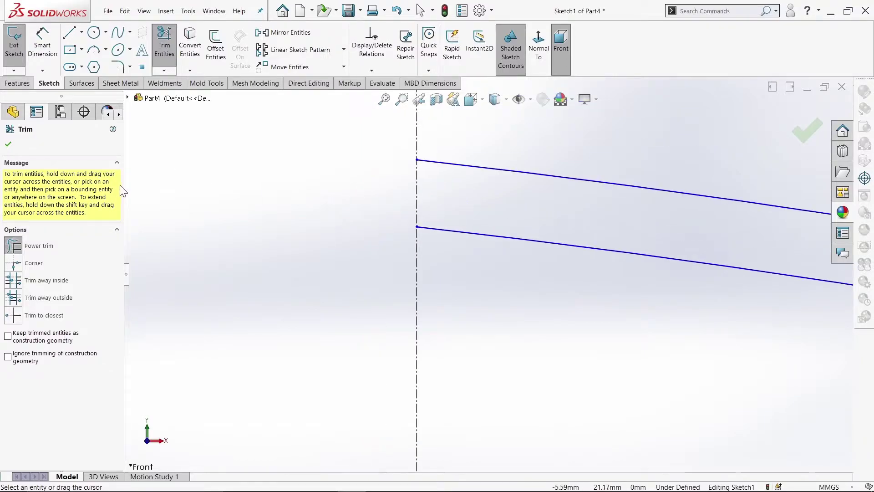
right_click(196, 183)
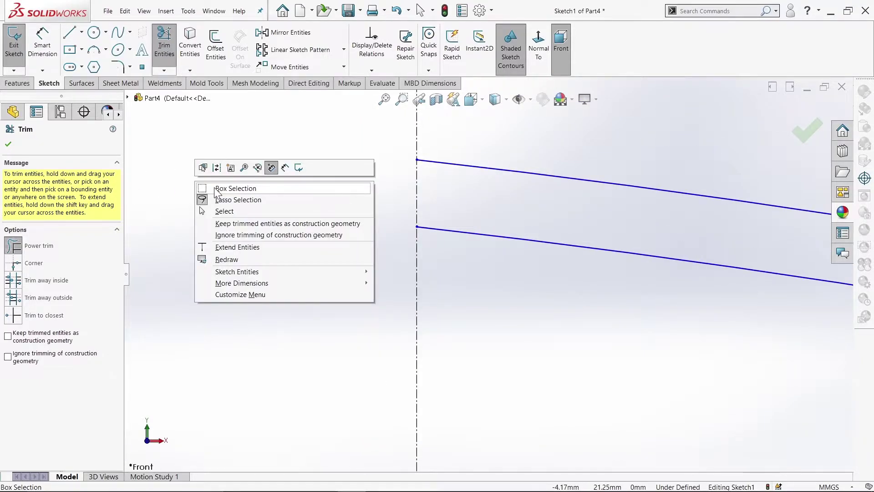
click(8, 145)
Close the other end of the band with a vertical line between the arcs.
click(69, 33)
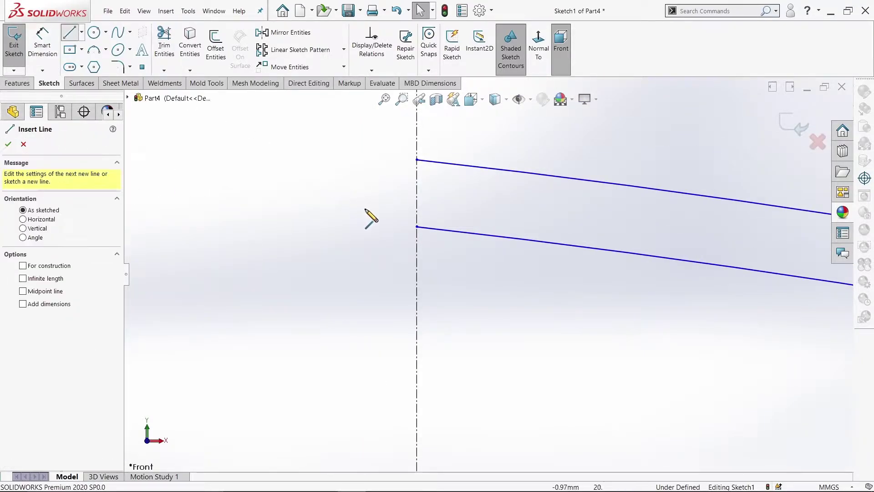
click(417, 226)
click(416, 160)
right_click(427, 171)
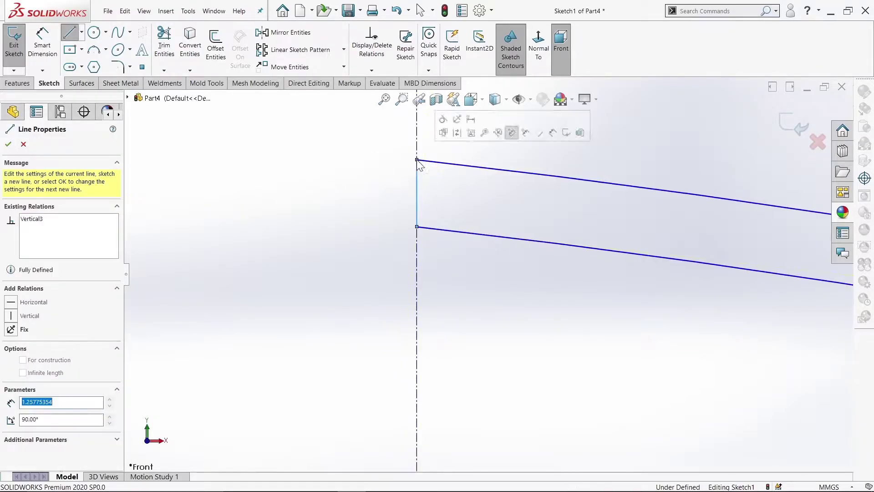
click(431, 167)
scroll(473, 218, up, 2)
scroll(505, 273, up, 3)
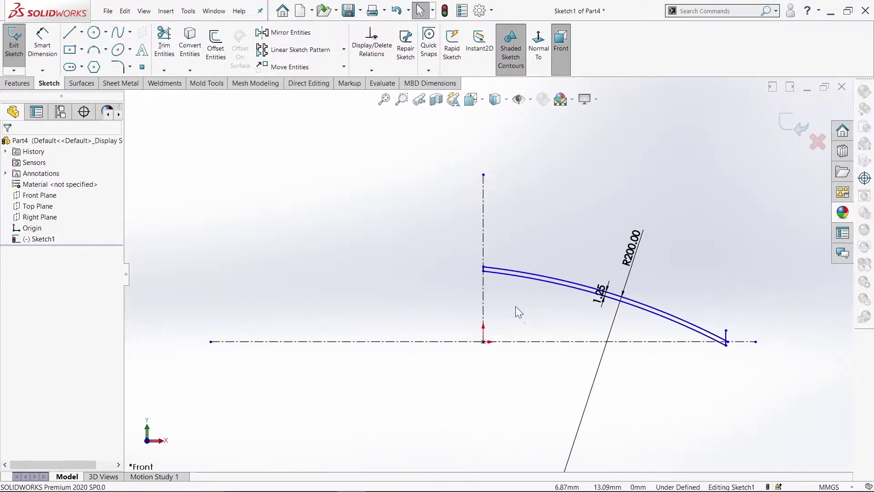
scroll(547, 318, up, 2)
scroll(584, 326, down, 2)
scroll(633, 307, down, 4)
scroll(286, 251, down, 1)
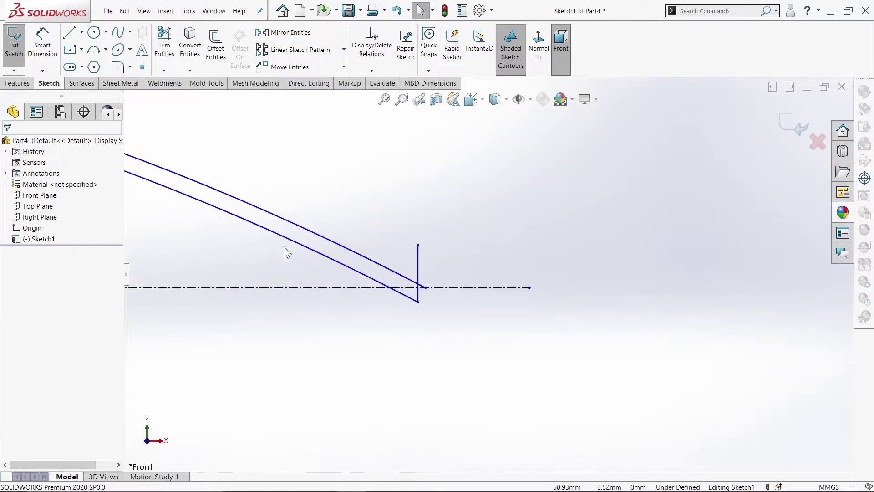
scroll(444, 286, down, 2)
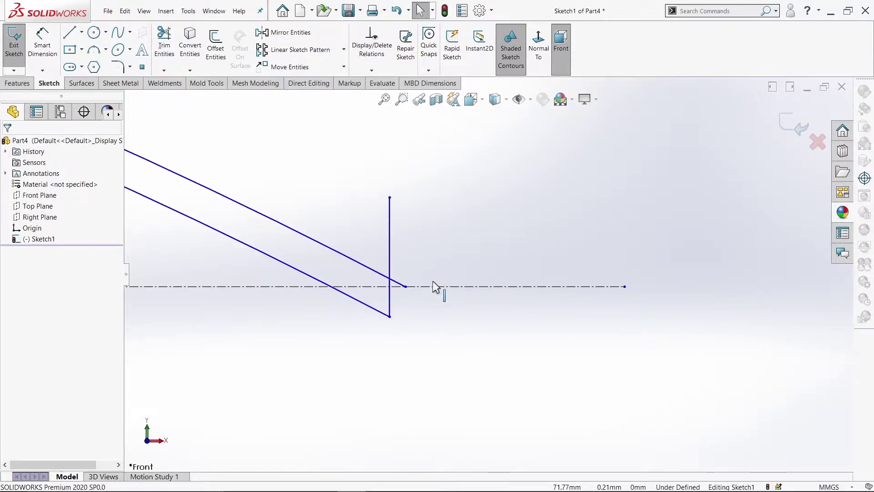
Power Trim the overhang beyond the right closing line.
click(172, 51)
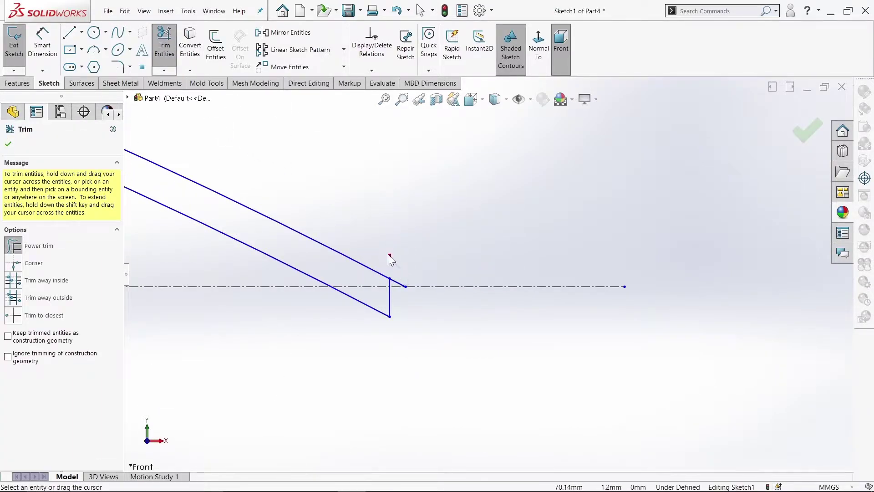
drag(397, 287, 412, 250)
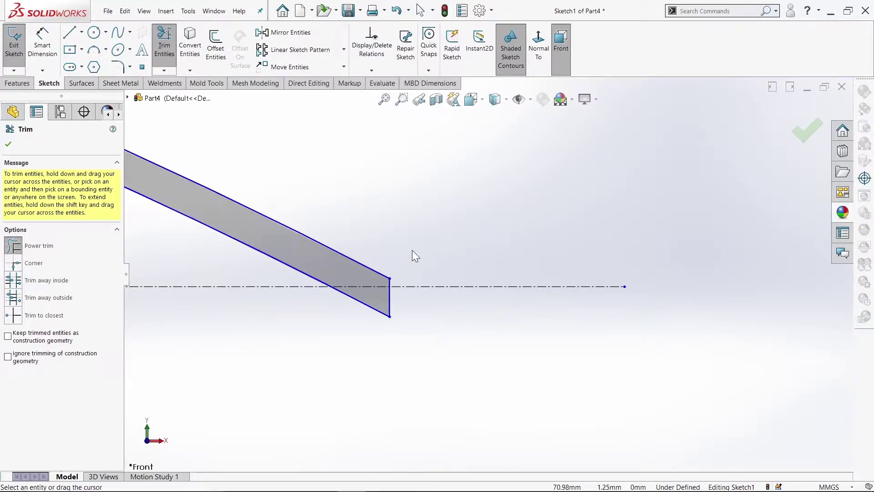
key(f)
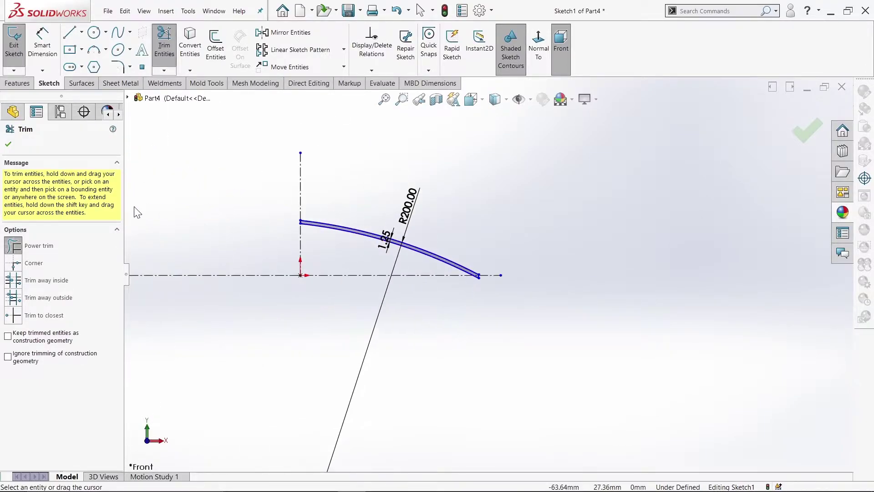
click(8, 144)
Dimension the profile's outer right end 70.00 mm horizontally from the vertical centerline.
click(42, 44)
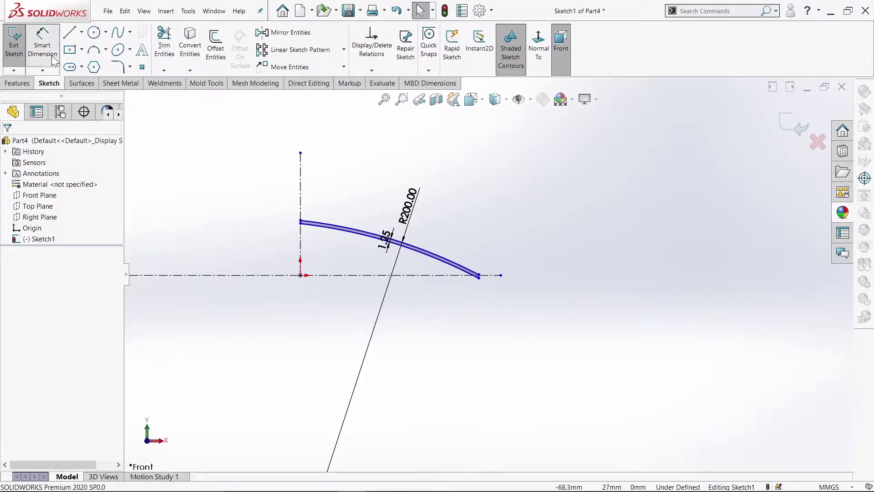
click(479, 274)
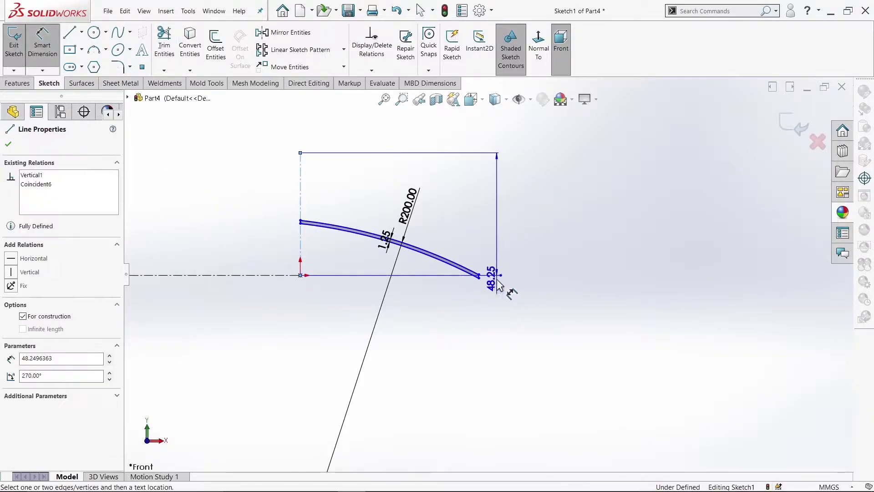
scroll(505, 277, down, 3)
scroll(513, 278, down, 2)
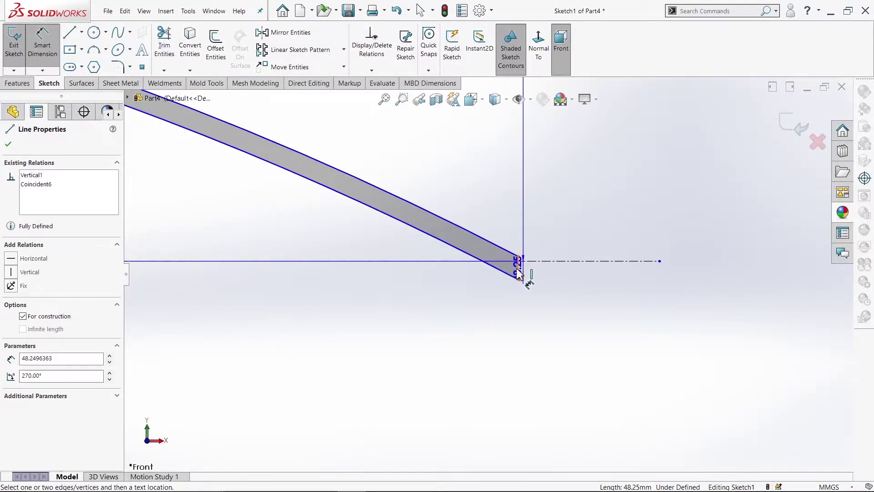
click(518, 278)
click(392, 285)
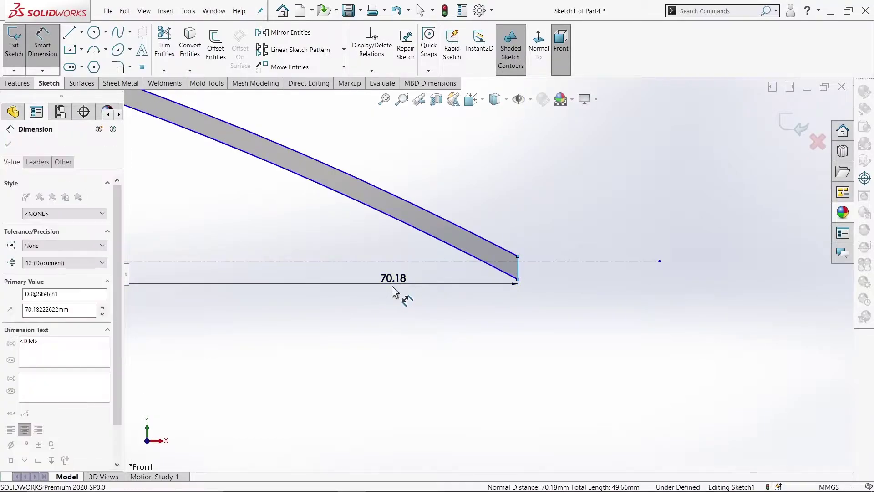
text(70)
key(Return)
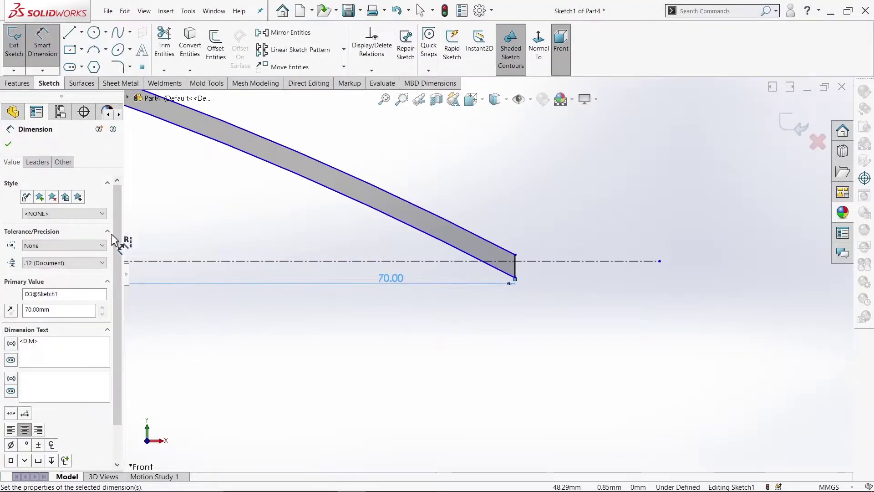
click(8, 144)
scroll(310, 228, up, 5)
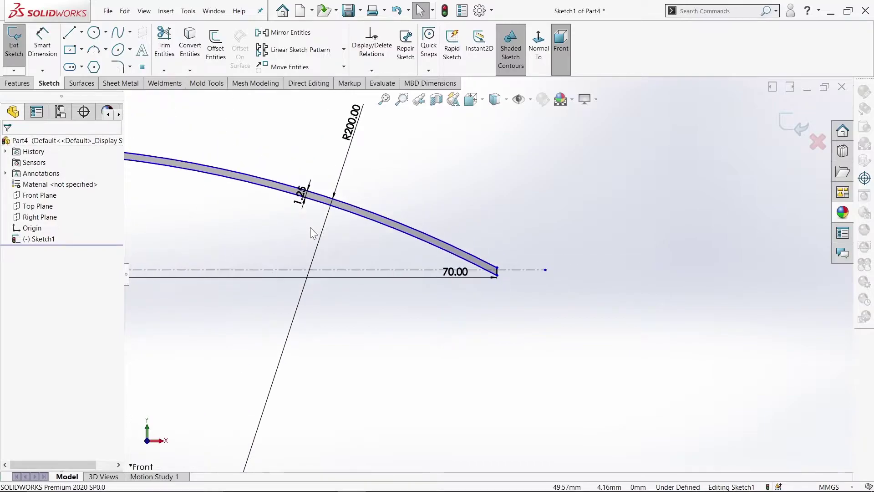
scroll(310, 228, up, 3)
Revolve the thin profile 360° about the vertical centerline into Revolve1.
click(17, 82)
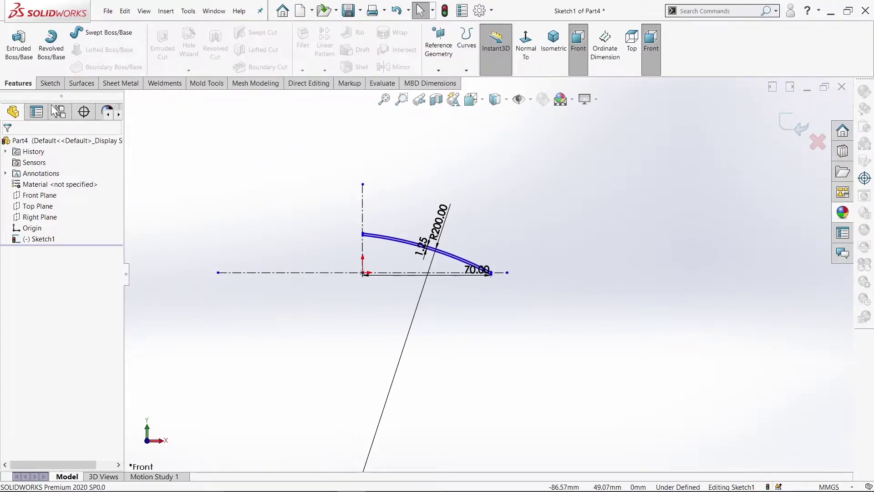
click(63, 44)
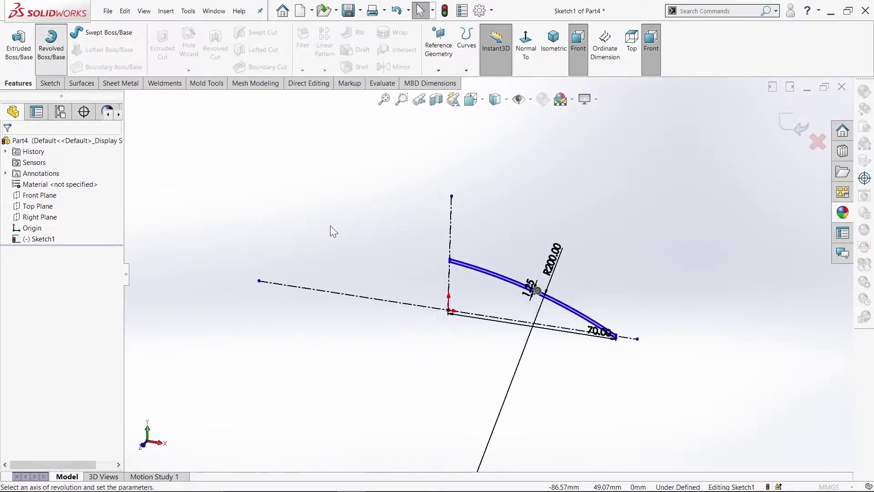
scroll(449, 283, down, 5)
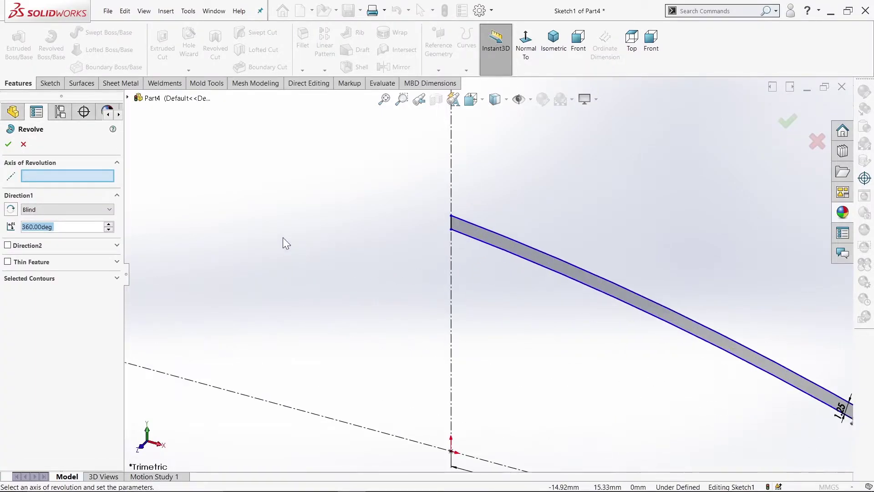
scroll(438, 258, down, 5)
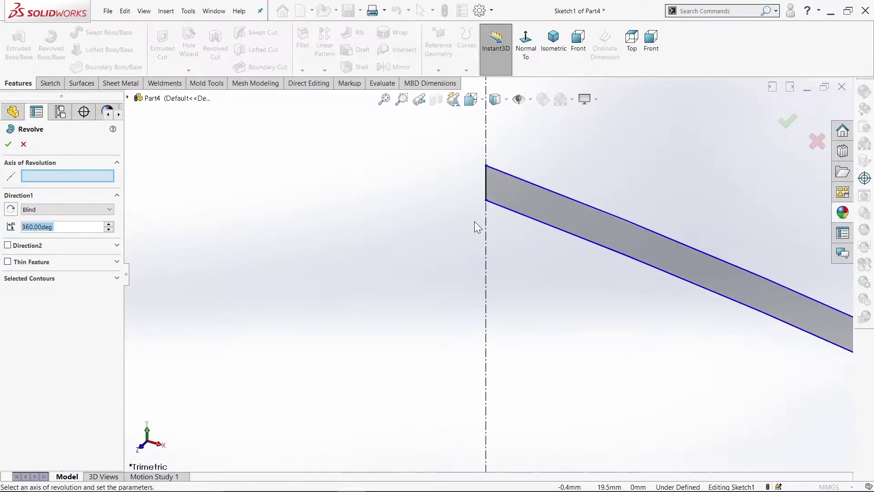
click(487, 184)
scroll(450, 209, up, 2)
scroll(474, 255, up, 5)
scroll(474, 258, up, 3)
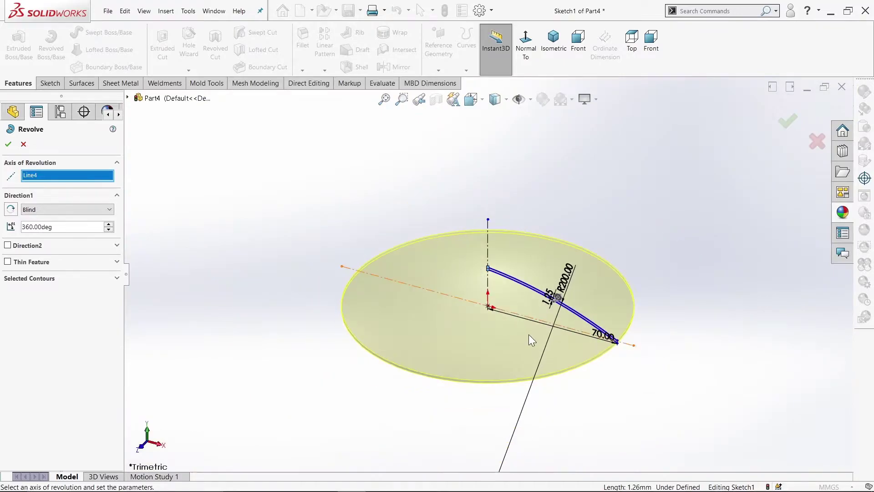
middle_drag(528, 334, 523, 291)
click(8, 145)
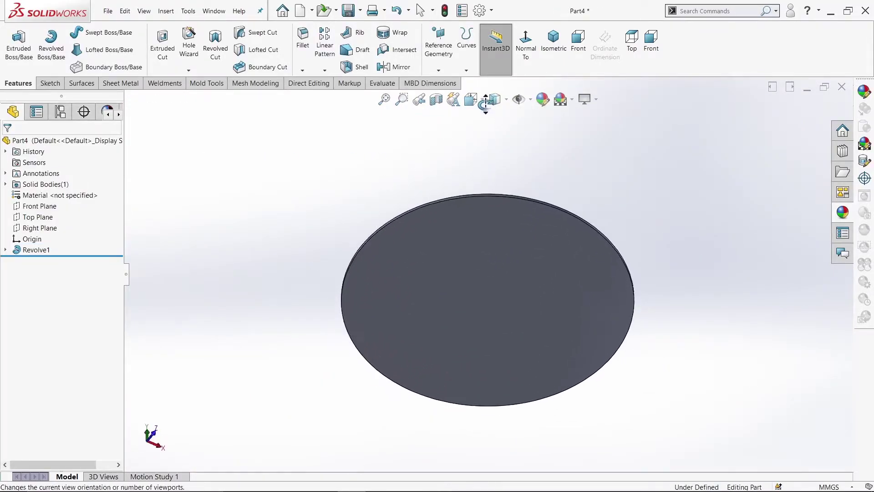
mouse_move(484, 207)
middle_down()
mouse_move(383, 203)
mouse_move(605, 226)
mouse_move(478, 204)
mouse_move(535, 220)
mouse_move(479, 296)
mouse_move(443, 245)
middle_up()
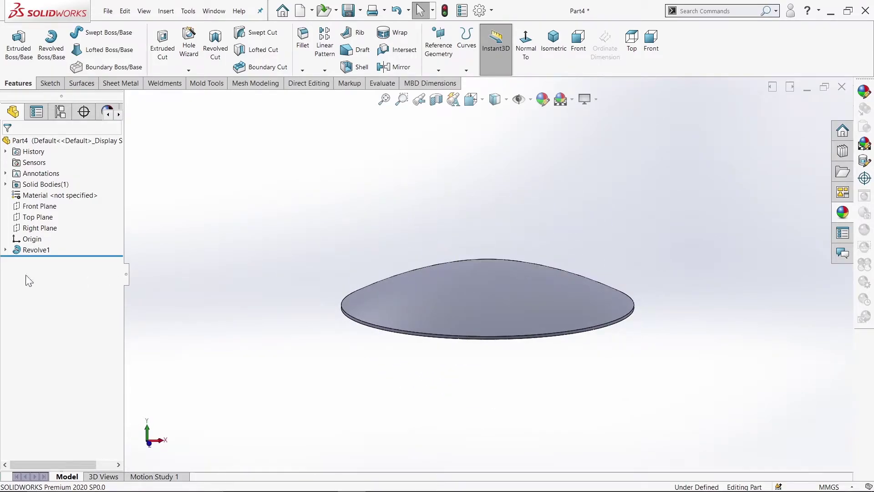
click(44, 220)
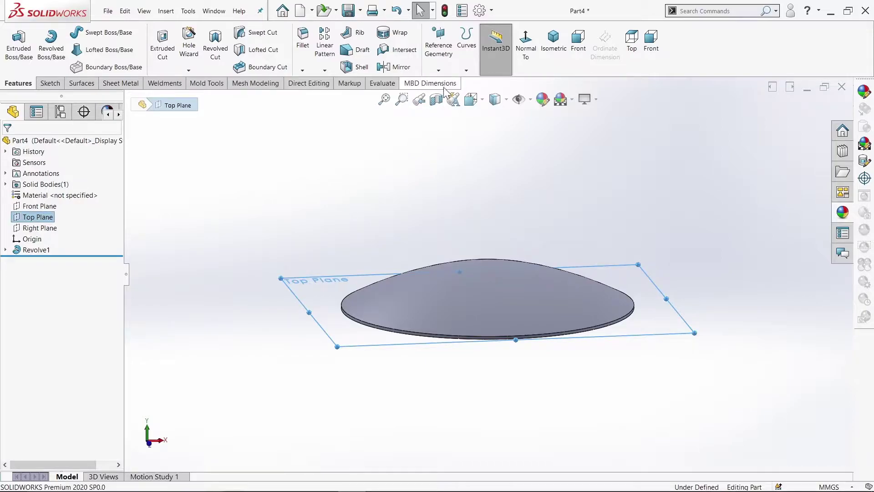
Create Plane1 offset 30 mm above the Top Plane.
click(438, 70)
click(447, 83)
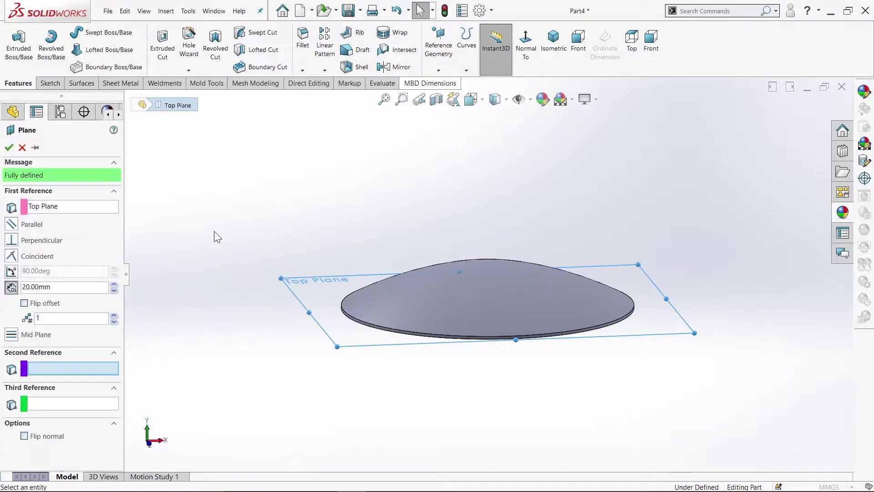
middle_drag(375, 146, 85, 289)
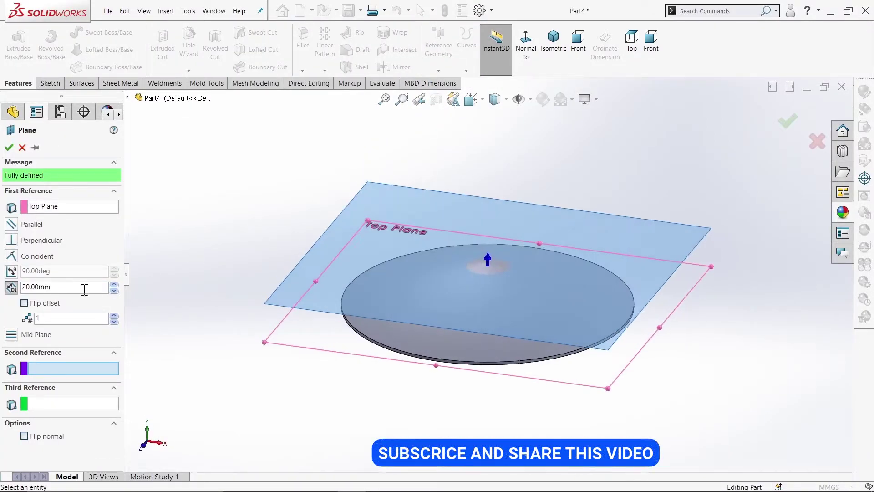
click(112, 285)
middle_drag(247, 197, 385, 162)
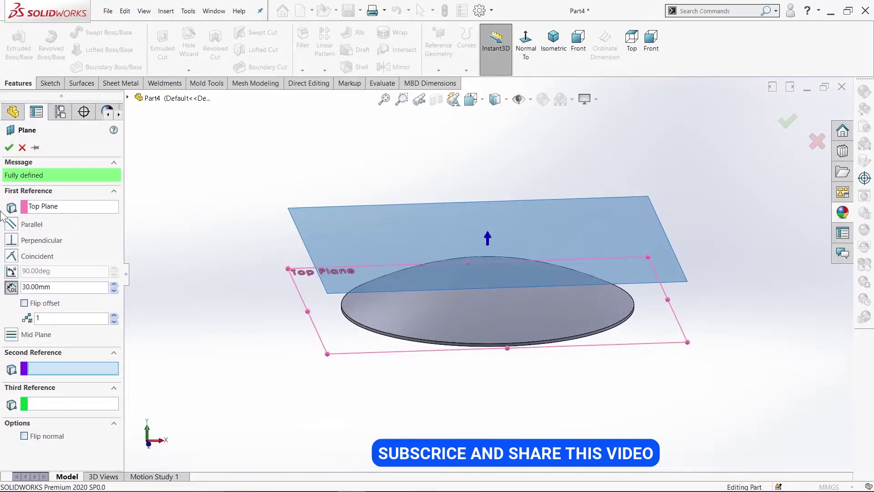
right_click(385, 162)
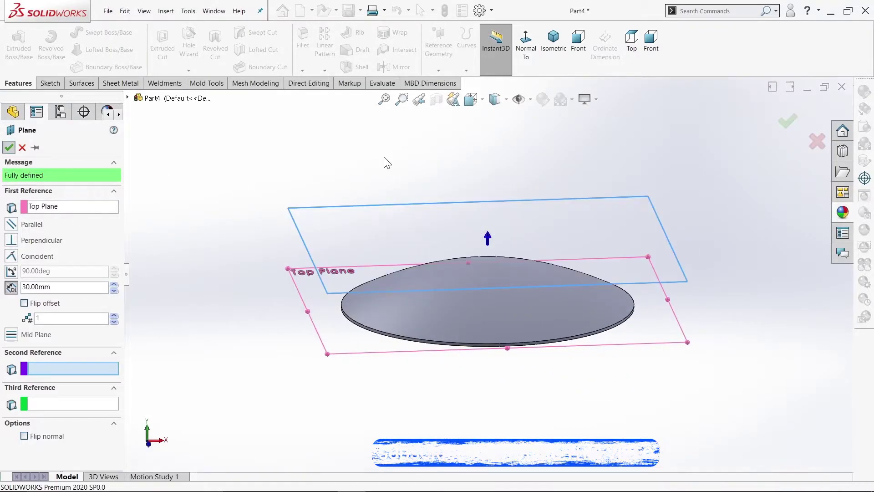
click(577, 216)
Sketch on Plane1 viewed Normal To and draw a large circle near the disc rim.
click(618, 190)
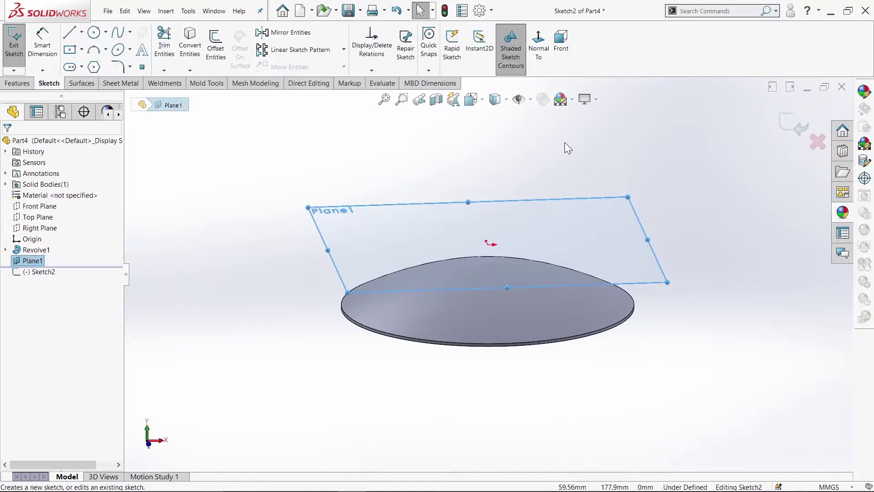
click(547, 65)
click(206, 242)
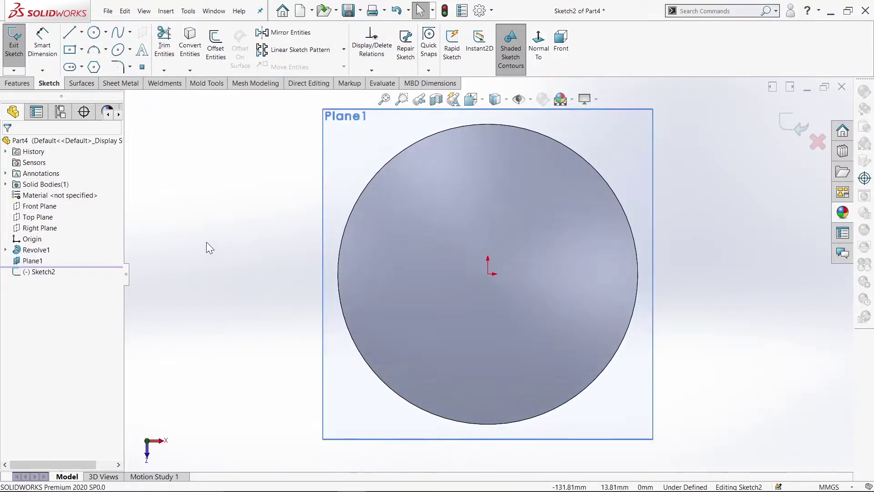
click(93, 33)
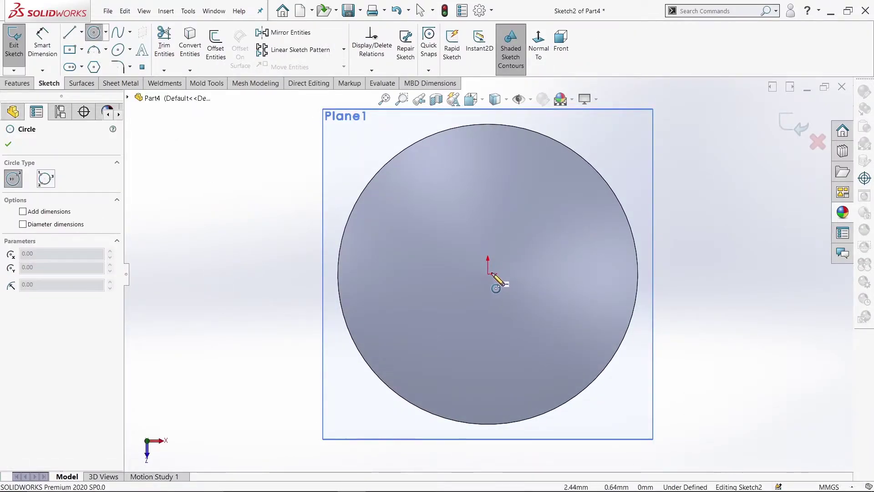
text(34)
key(Return)
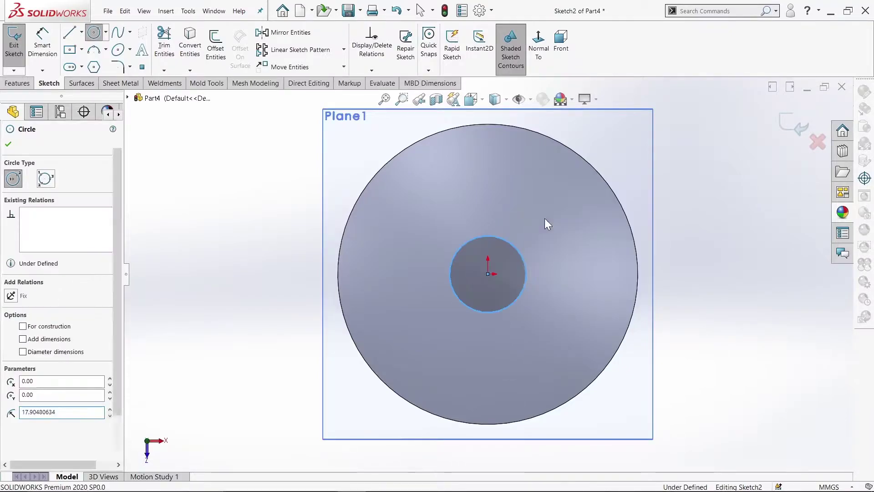
key(Escape)
drag(494, 235, 526, 151)
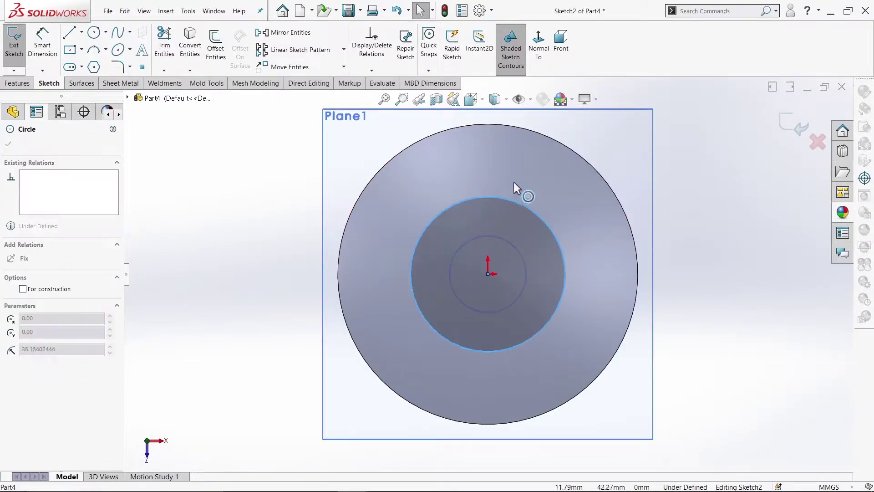
click(215, 146)
Draw a second origin-centred circle of about radius 45.
key(Return)
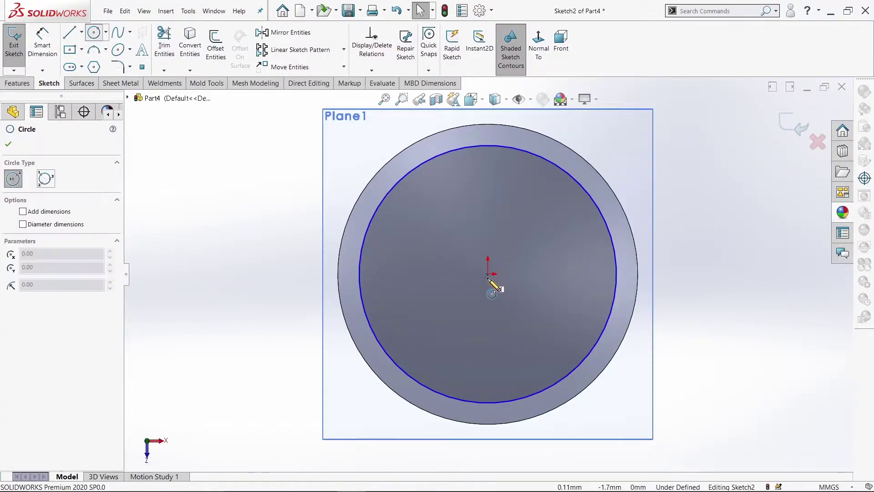
click(488, 273)
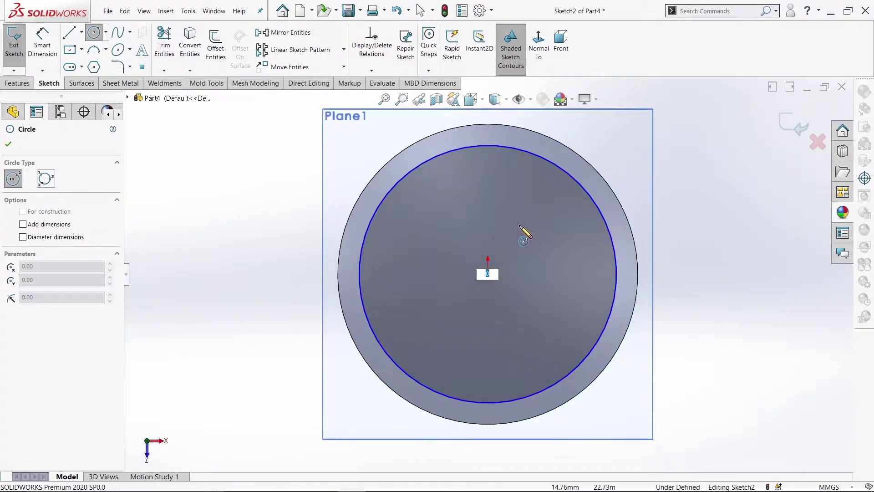
click(527, 245)
key(Escape)
drag(521, 248, 545, 200)
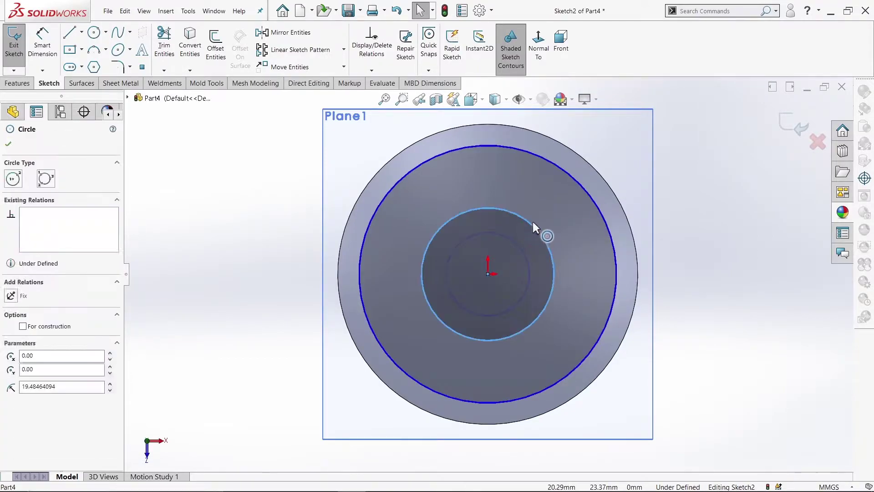
click(248, 234)
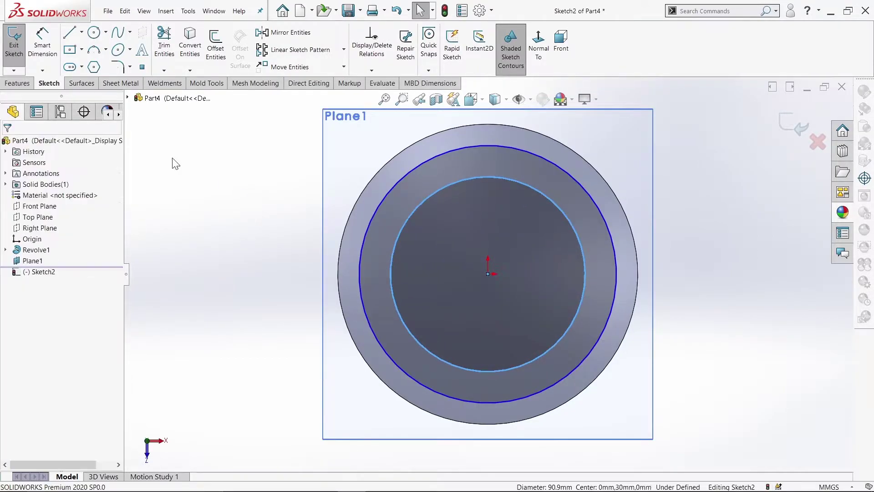
Add a third circle and an innermost 20 mm radius circle at the origin.
click(93, 35)
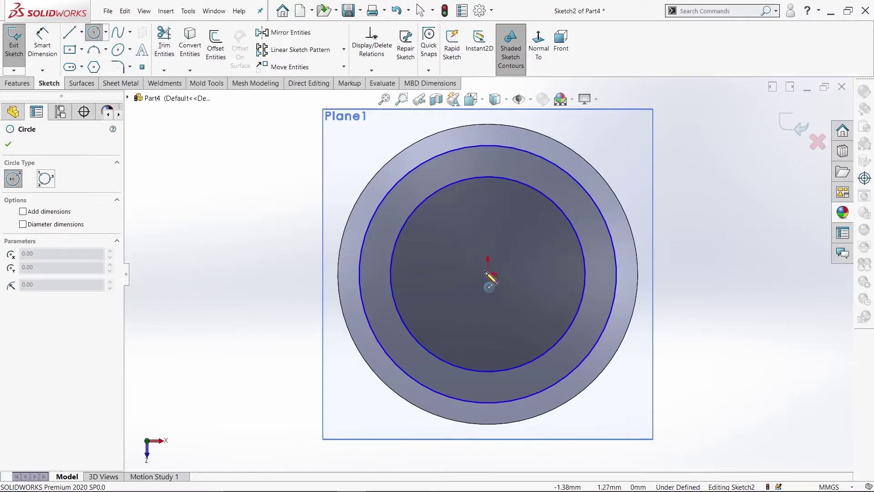
drag(489, 273, 534, 220)
key(Escape)
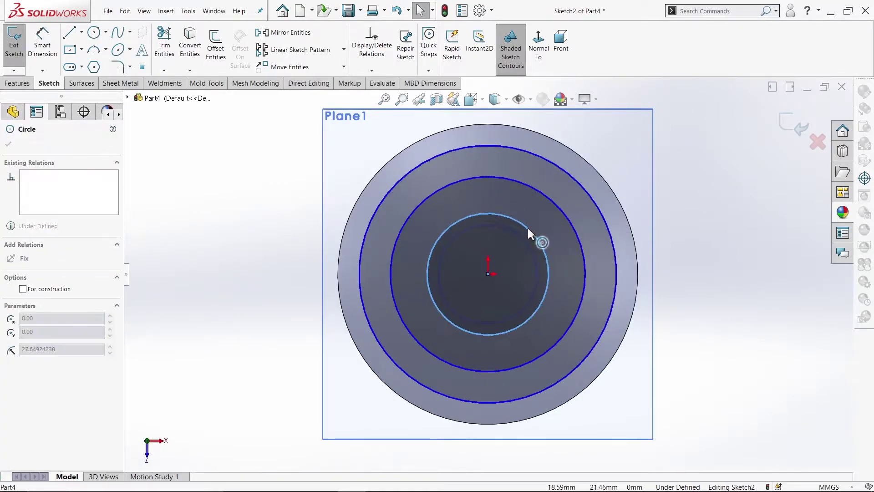
click(261, 198)
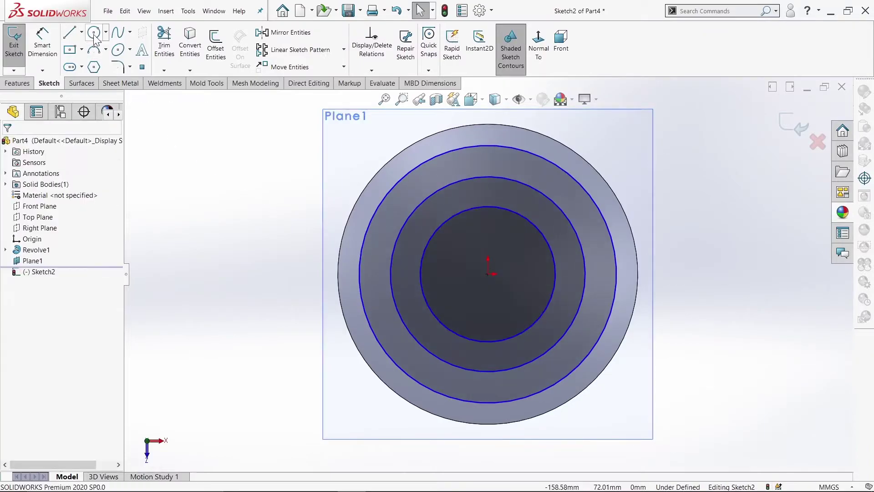
key(Return)
click(488, 273)
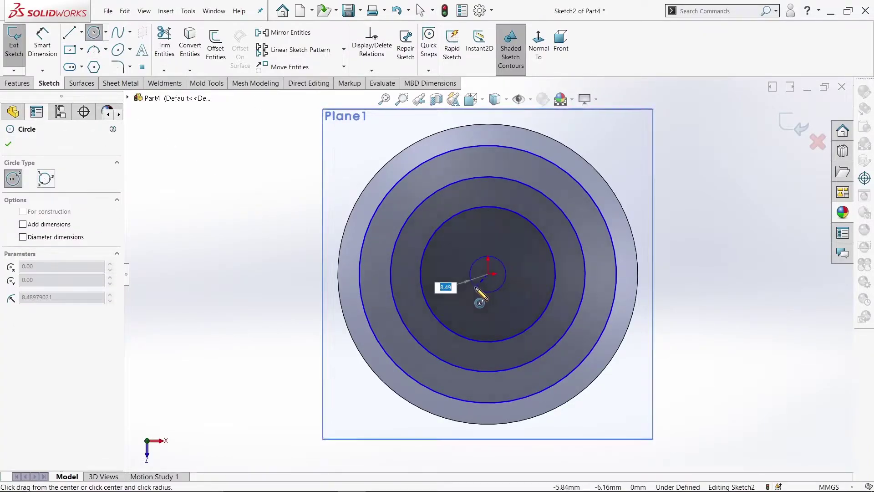
text(0)
key(Return)
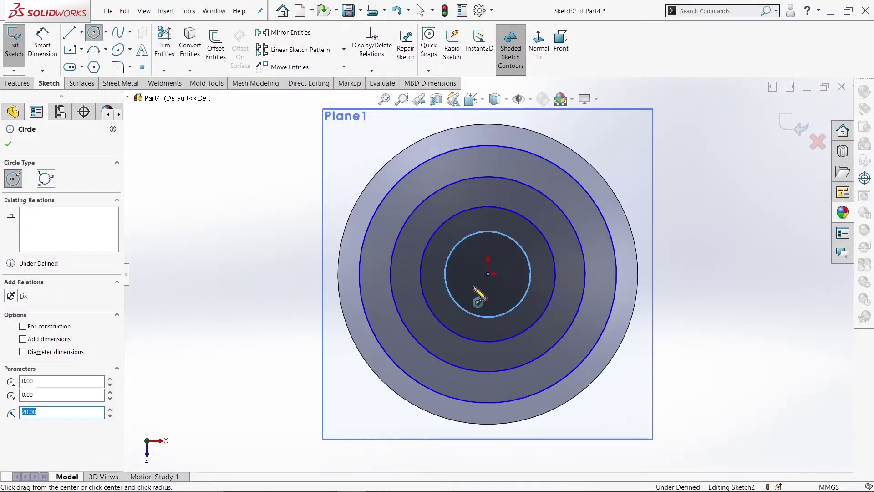
key(Escape)
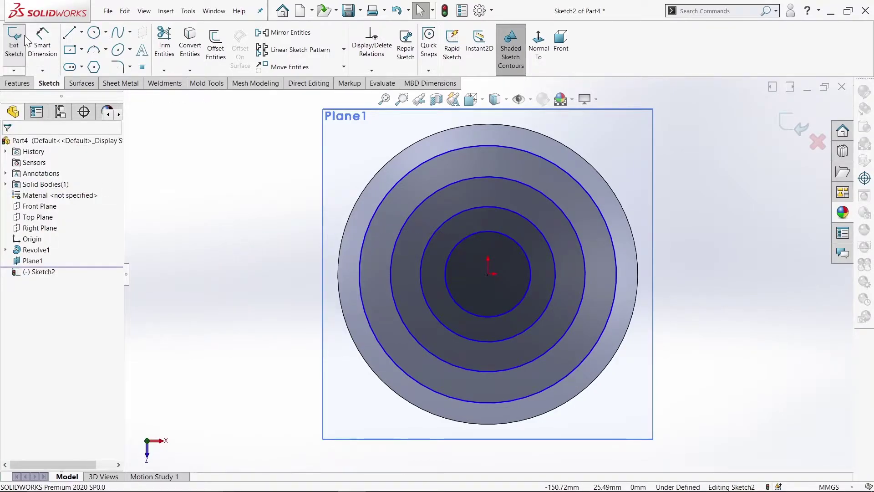
Dimension the outer two circles at Ø120 and Ø90 mm.
click(43, 43)
click(386, 198)
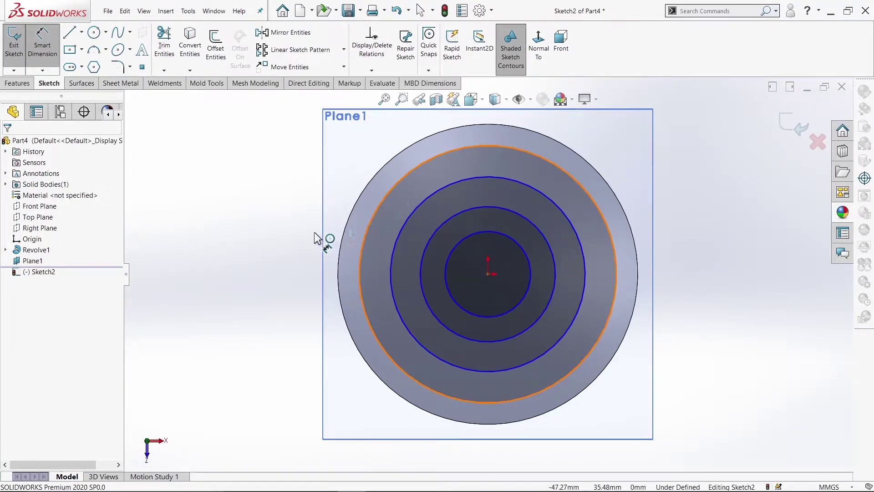
click(256, 255)
text(120)
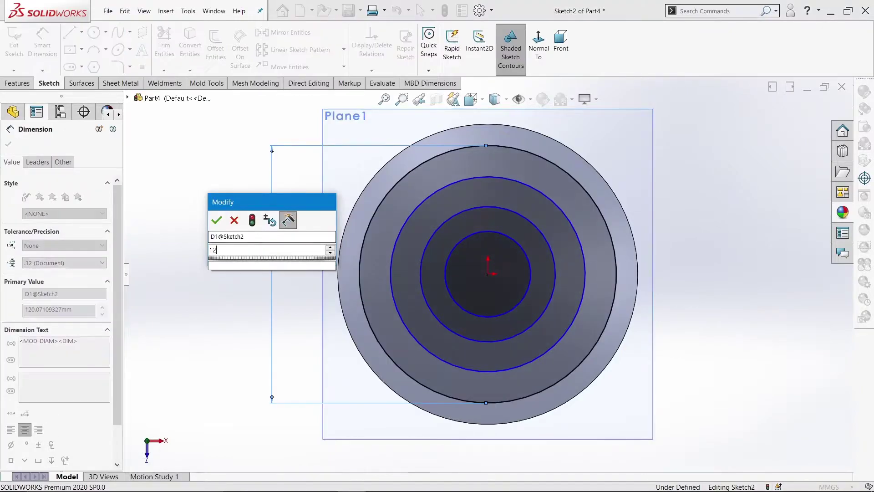
key(Return)
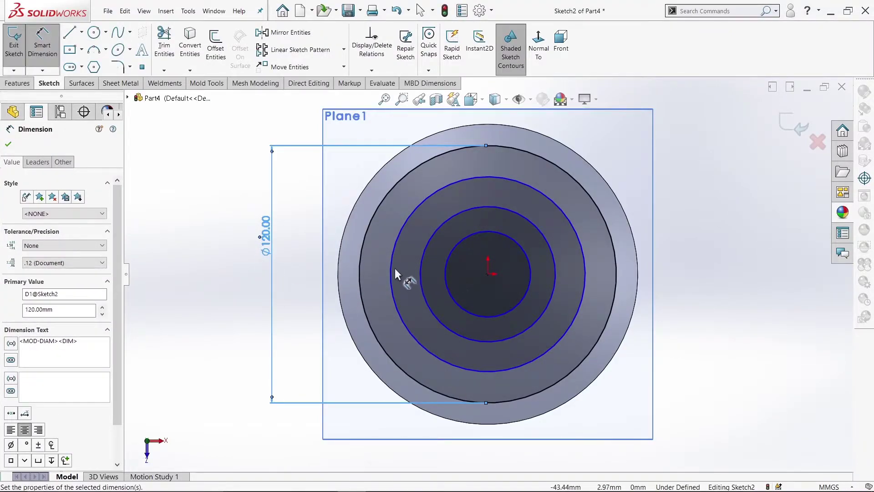
click(390, 268)
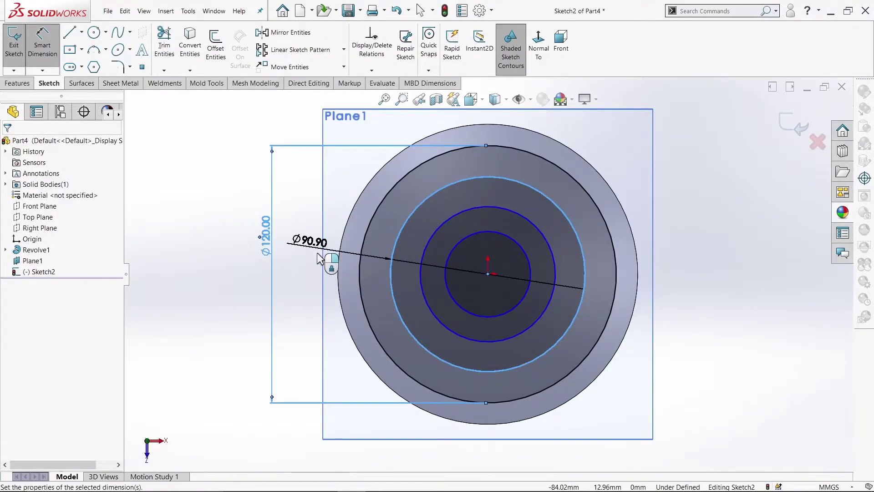
click(318, 258)
text(90)
key(Return)
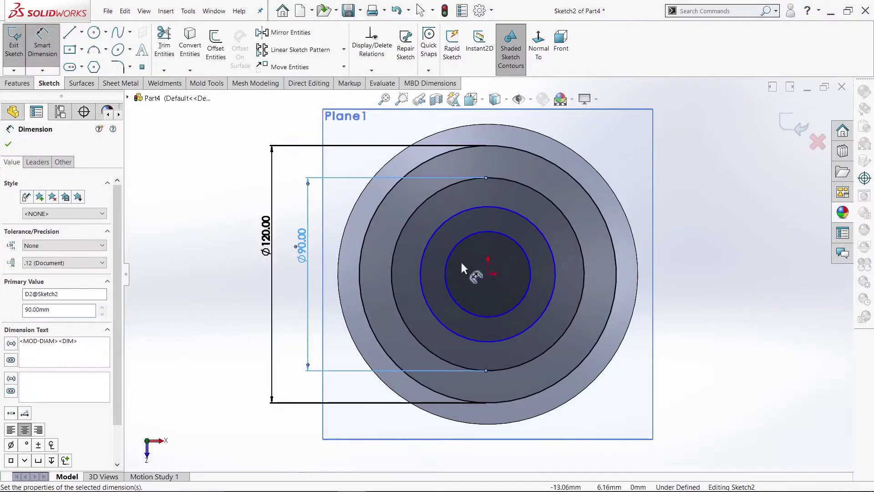
Dimension the third circle at Ø60, then correct it to Ø65 mm.
click(421, 260)
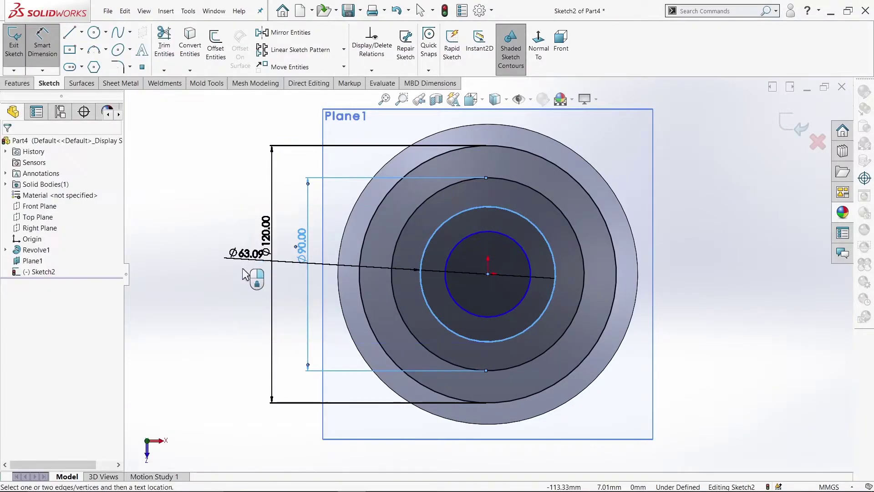
click(272, 291)
text(60)
key(Return)
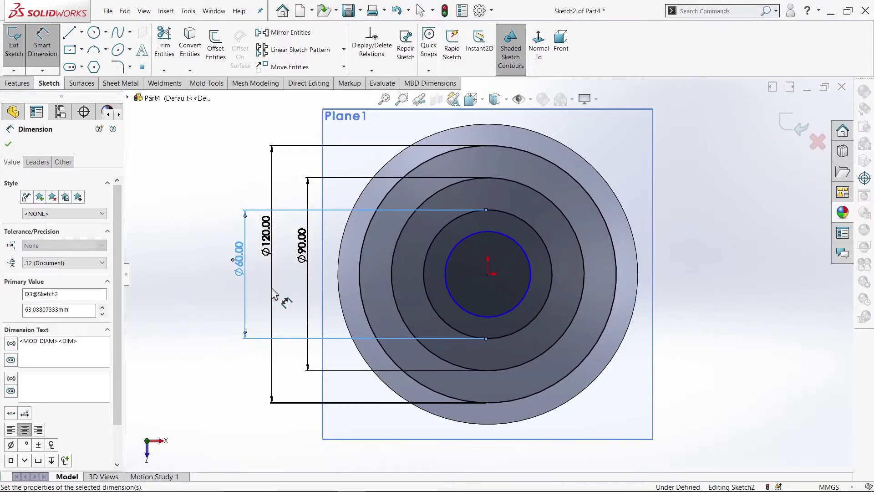
double_click(238, 259)
text(3)
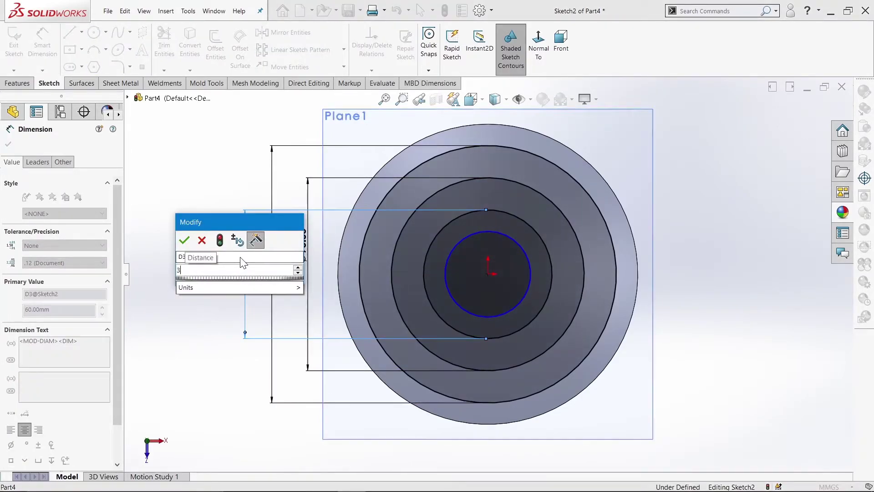
key(BackSpace)
text(65)
key(Return)
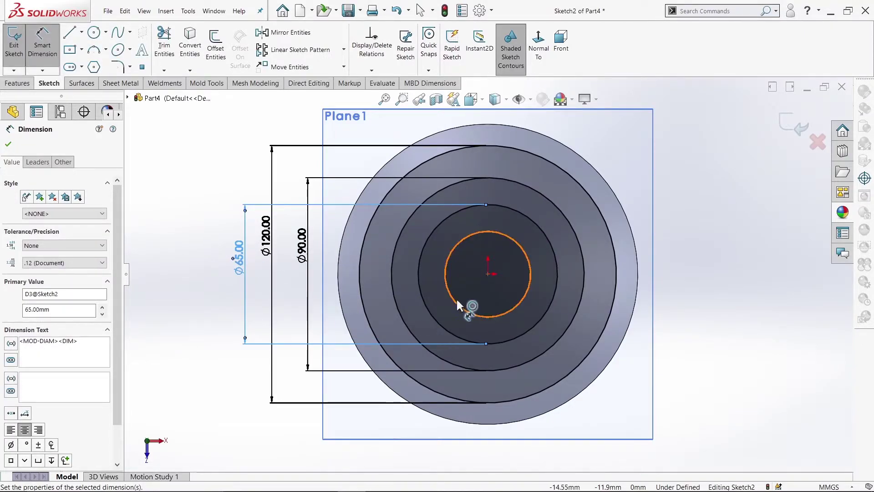
Give the innermost circle a Ø40 mm dimension and exit the fully defined sketch.
click(478, 273)
click(477, 267)
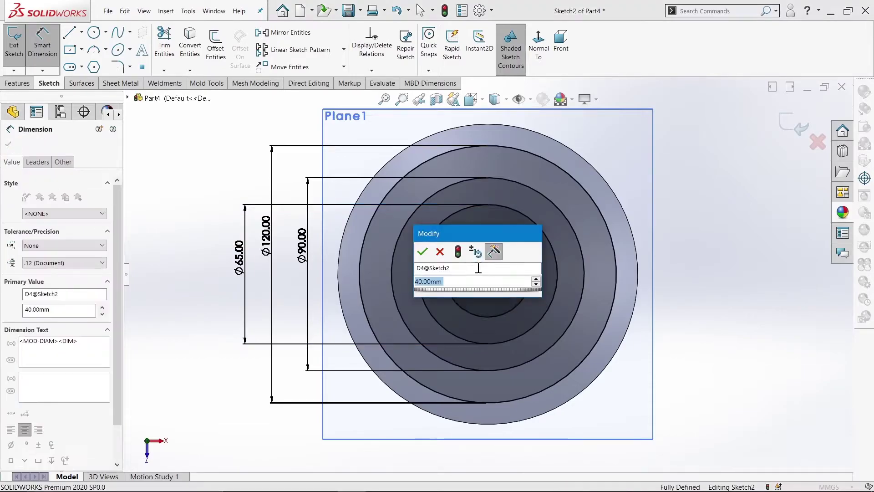
text(2)
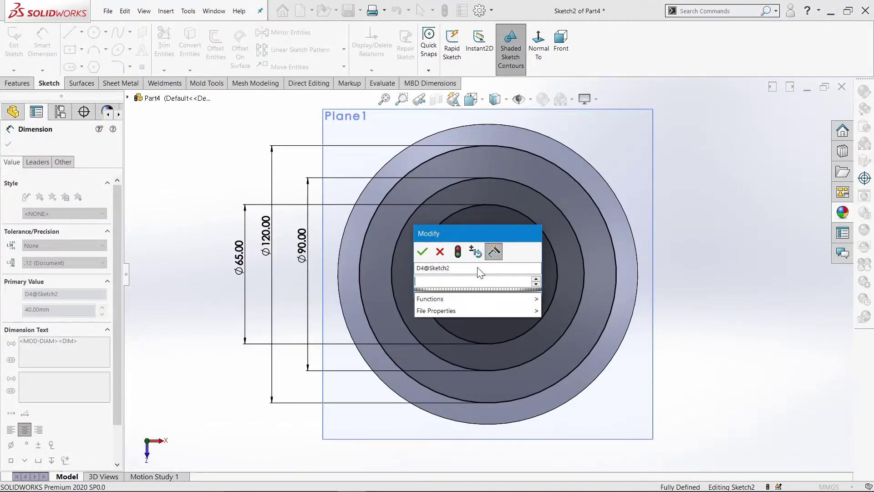
key(BackSpace)
key(Escape)
click(478, 272)
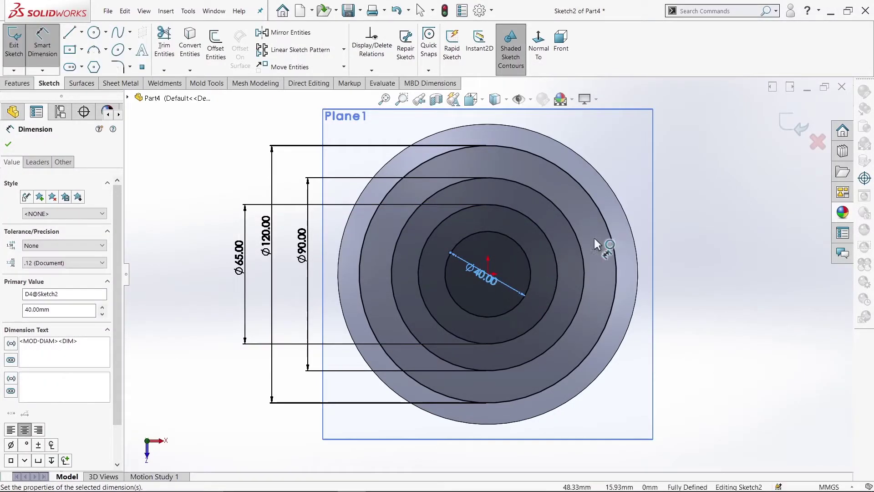
click(8, 142)
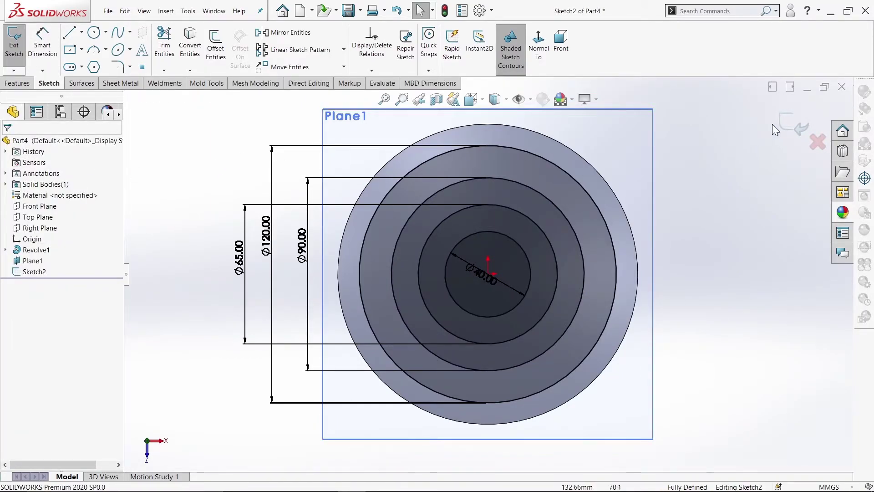
click(792, 124)
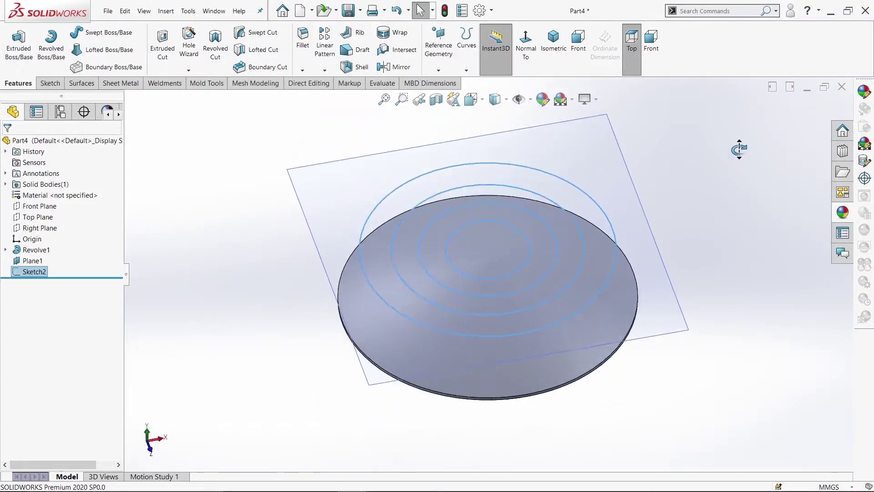
Create a projection Split Line with Sketch2's four circles on the disc's top face.
click(466, 70)
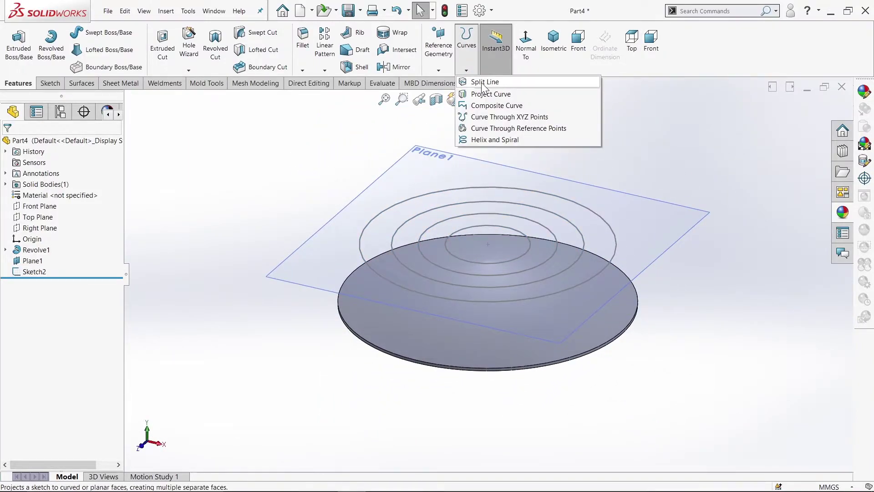
click(483, 83)
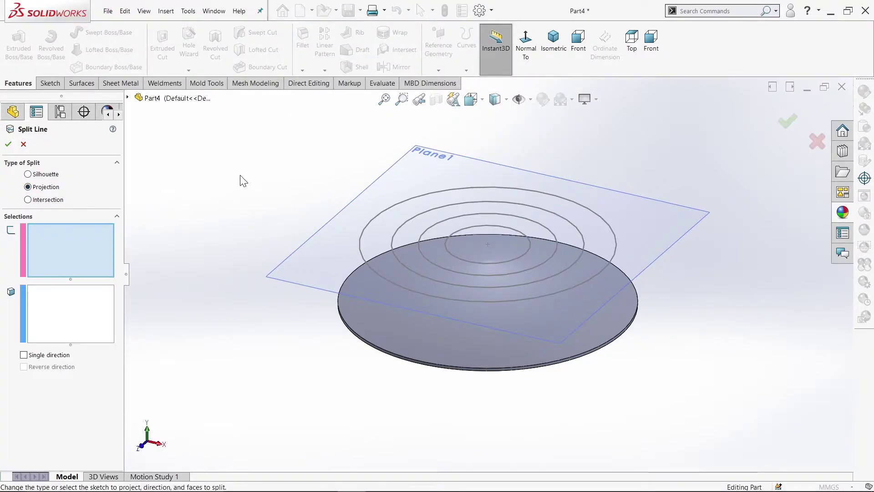
mouse_move(243, 181)
middle_down()
mouse_move(279, 152)
mouse_move(286, 160)
mouse_move(272, 179)
middle_up()
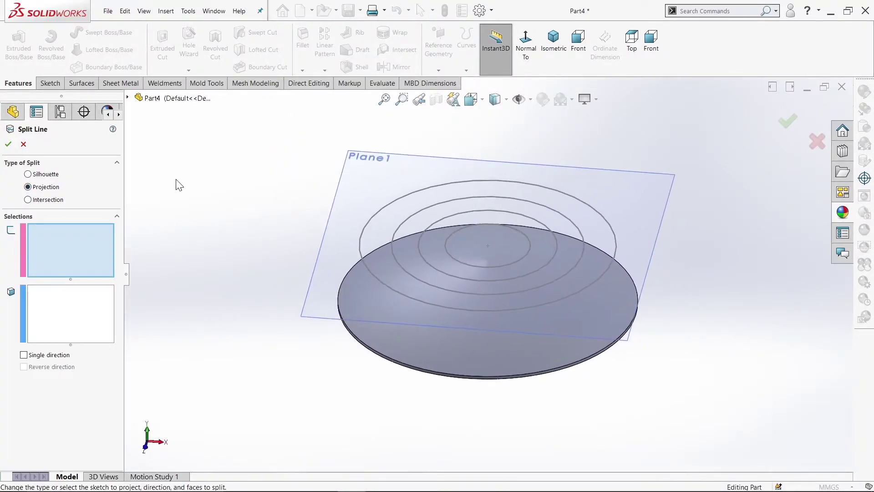
click(128, 97)
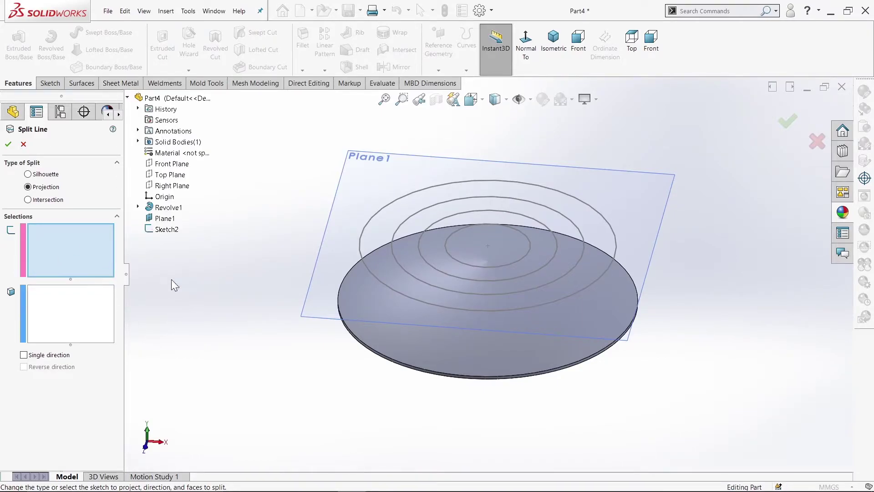
click(170, 230)
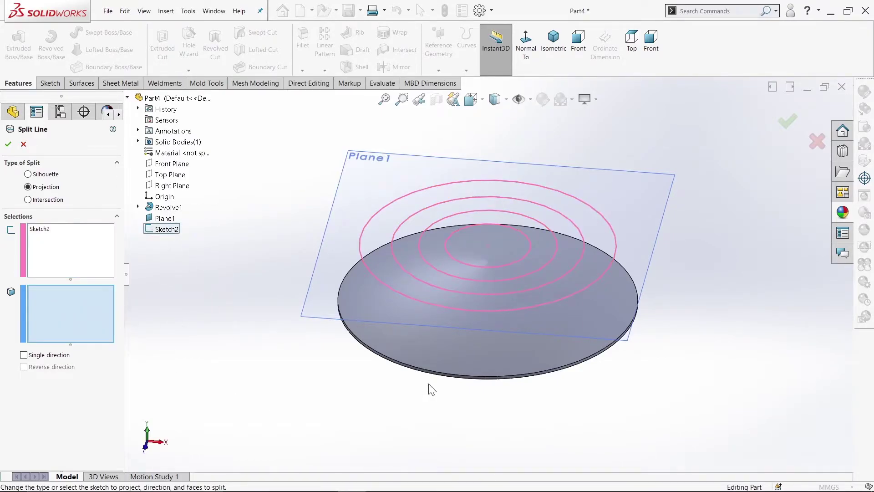
click(463, 342)
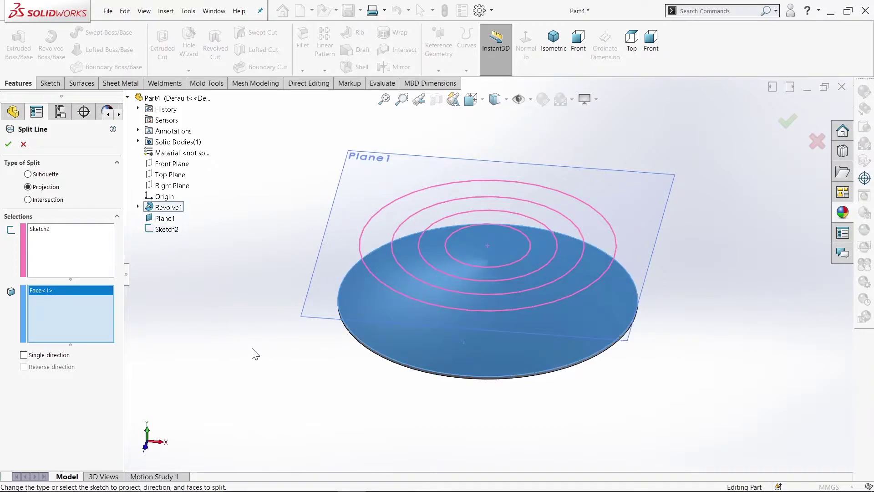
click(8, 144)
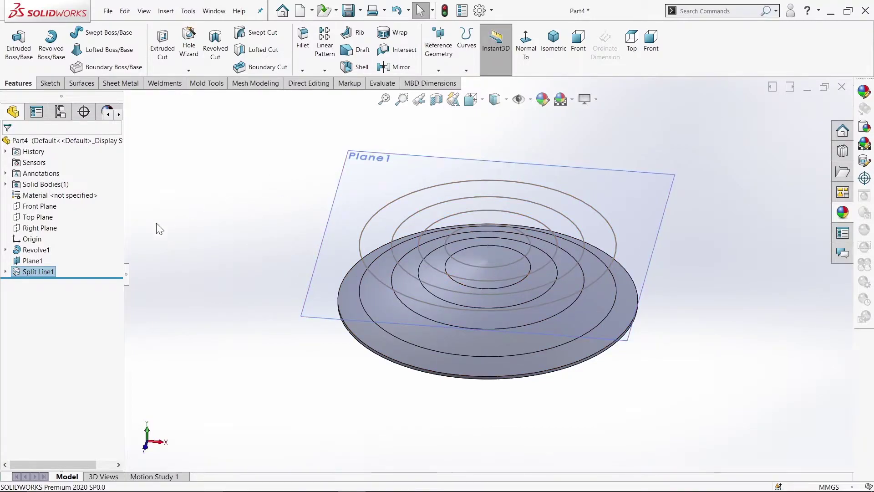
Hide Plane1 and browse the appearances library to the solid colour swatches.
right_click(373, 159)
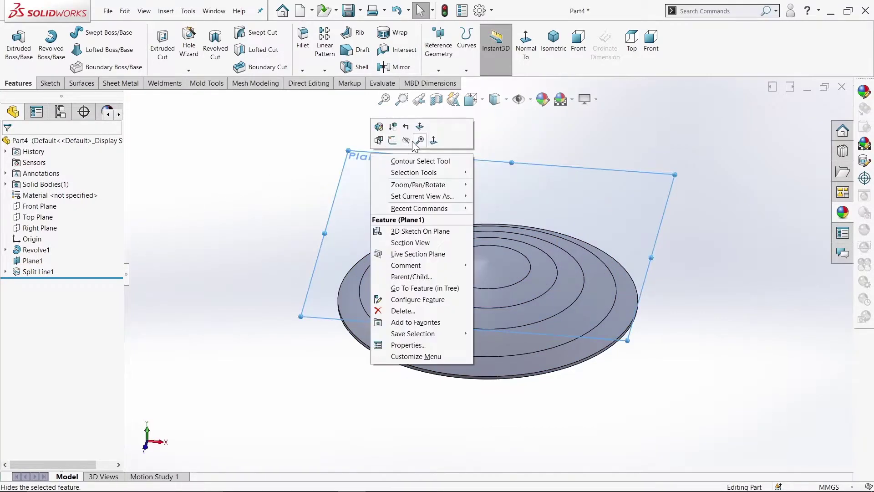
click(406, 141)
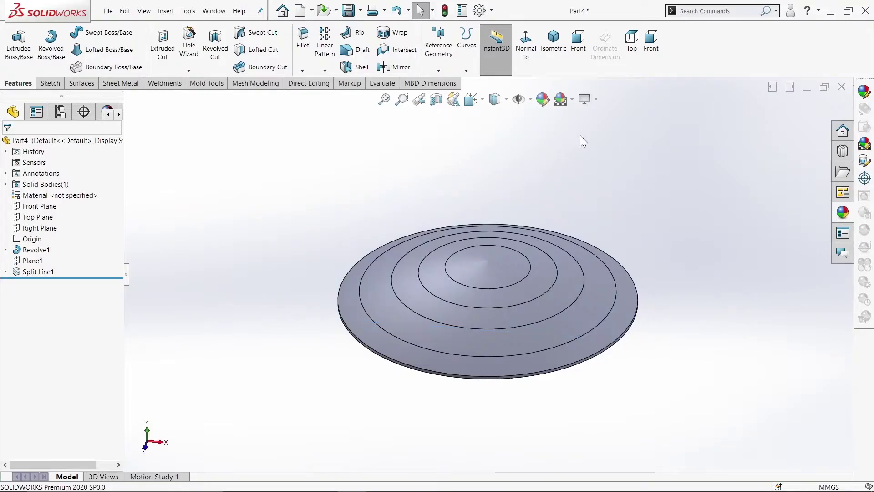
click(843, 213)
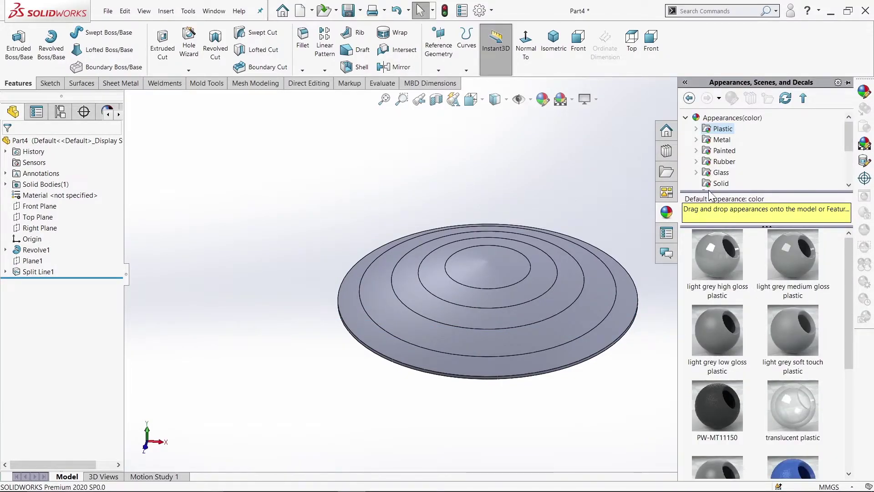
click(718, 144)
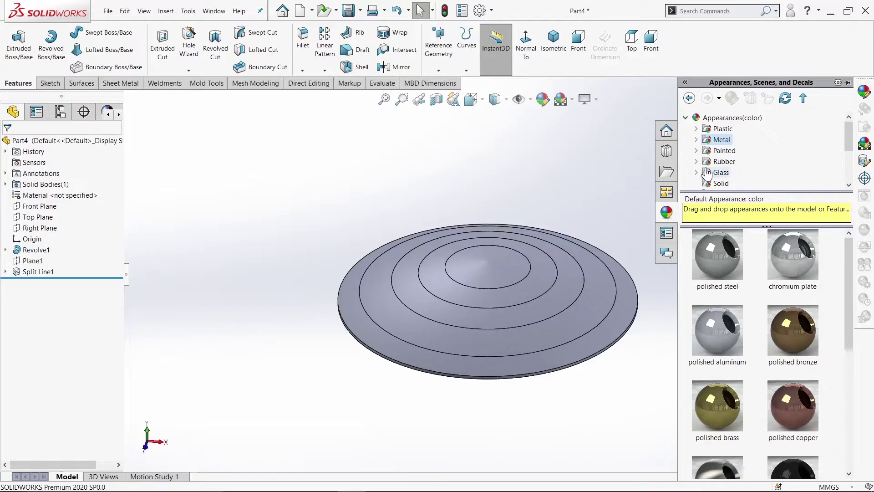
click(720, 162)
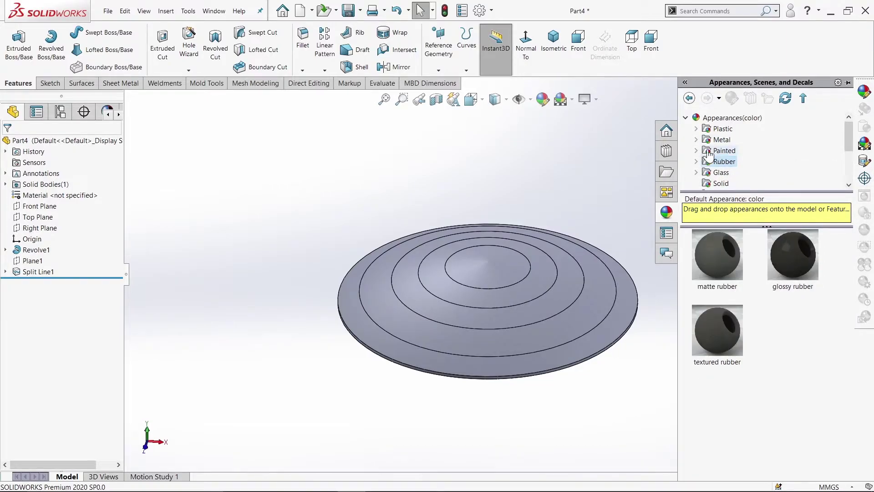
click(708, 152)
click(721, 183)
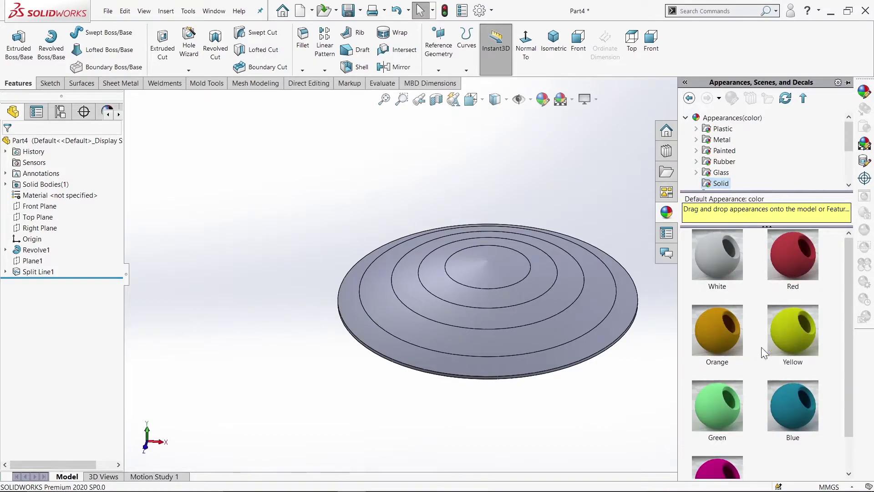
Trial-apply yellow to the outer ring face, then undo it.
drag(789, 344, 627, 277)
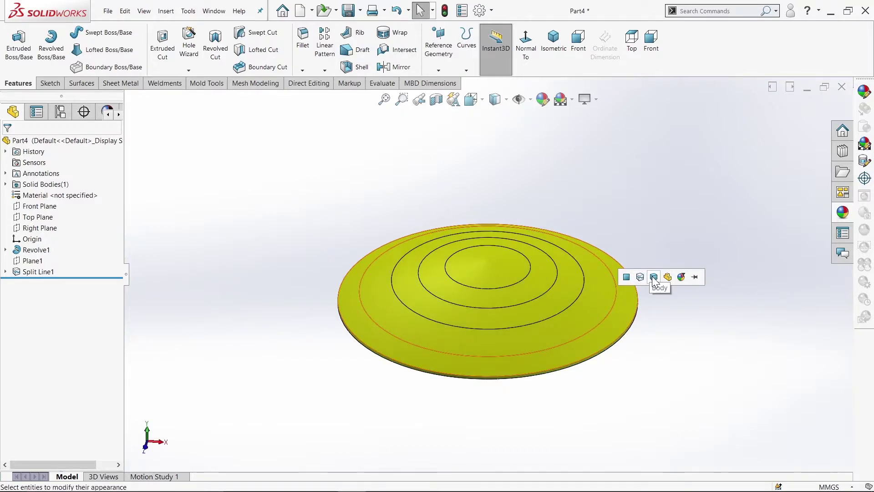
click(627, 277)
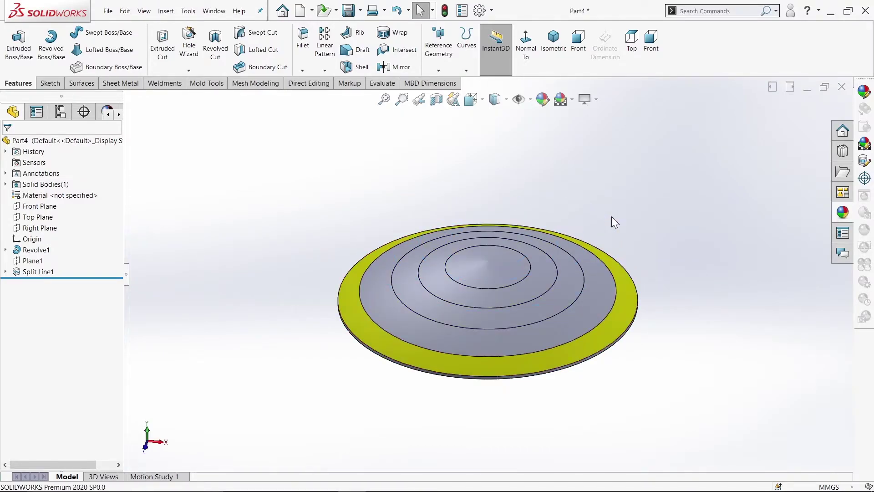
middle_drag(635, 167, 634, 287)
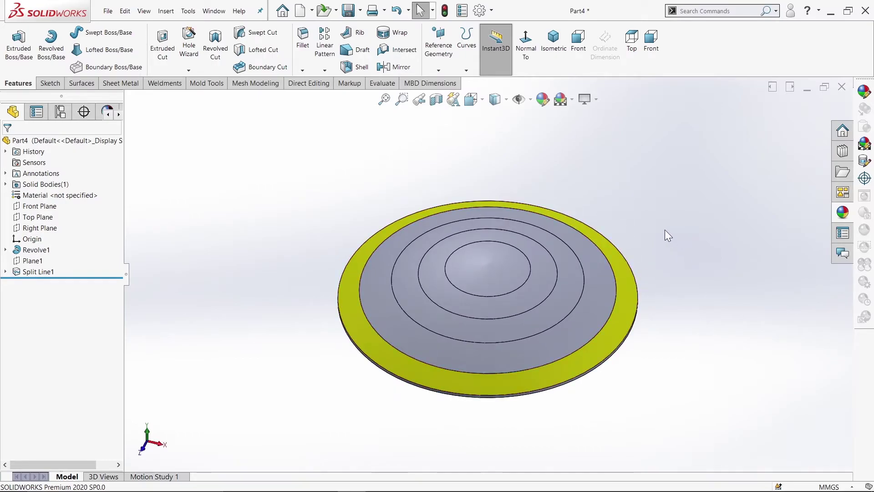
click(397, 12)
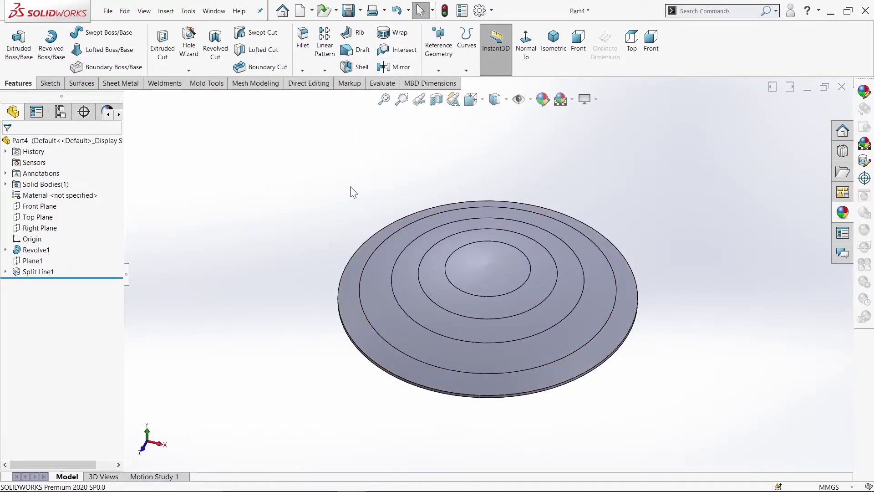
mouse_move(351, 191)
middle_down()
mouse_move(370, 123)
mouse_move(352, 169)
middle_up()
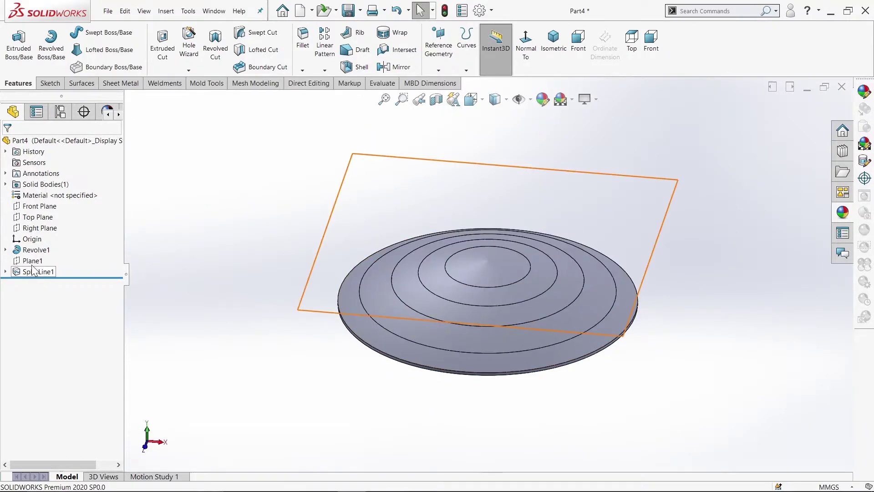
Start Sketch3 on Plane1, viewed Normal To, with the Line tool active.
click(33, 260)
click(47, 239)
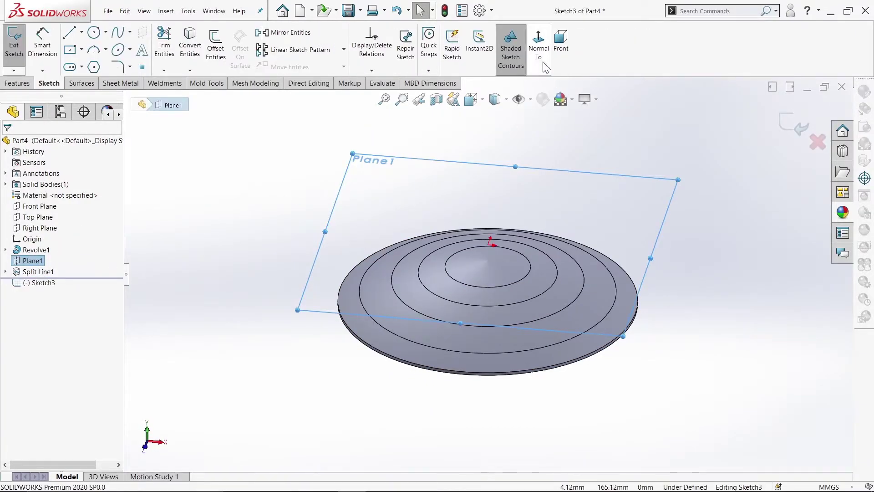
click(539, 43)
click(204, 207)
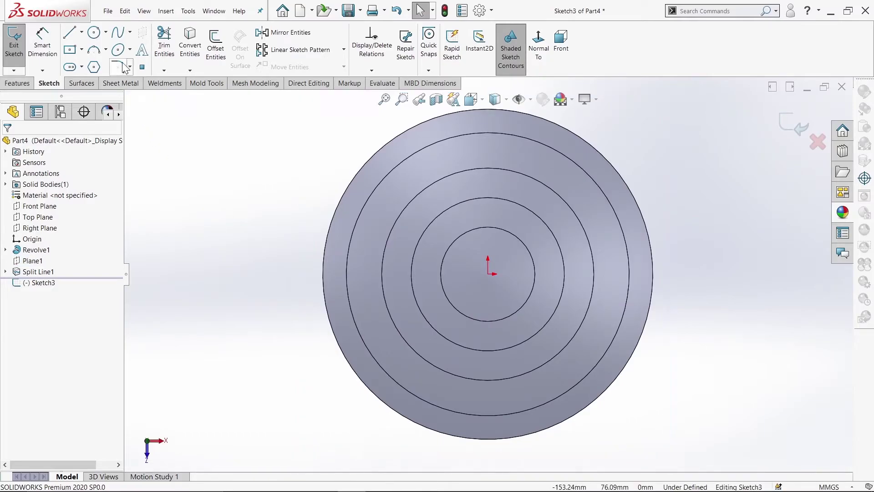
key(l)
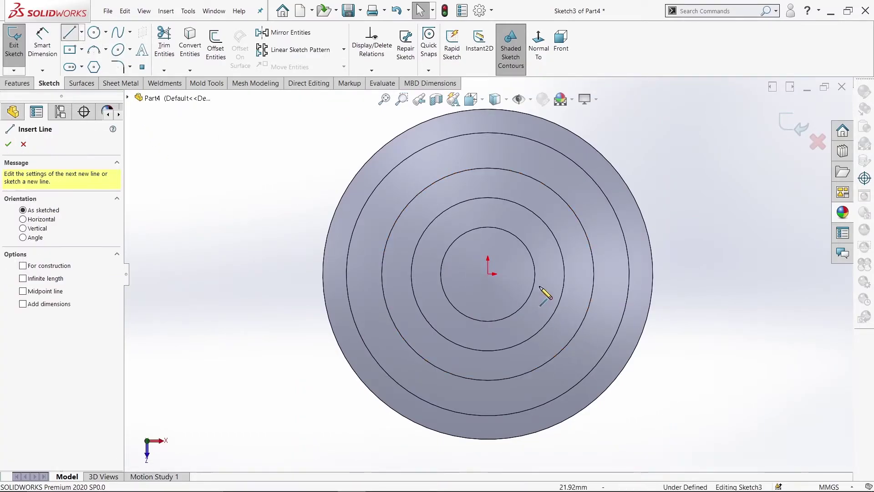
scroll(532, 288, down, 3)
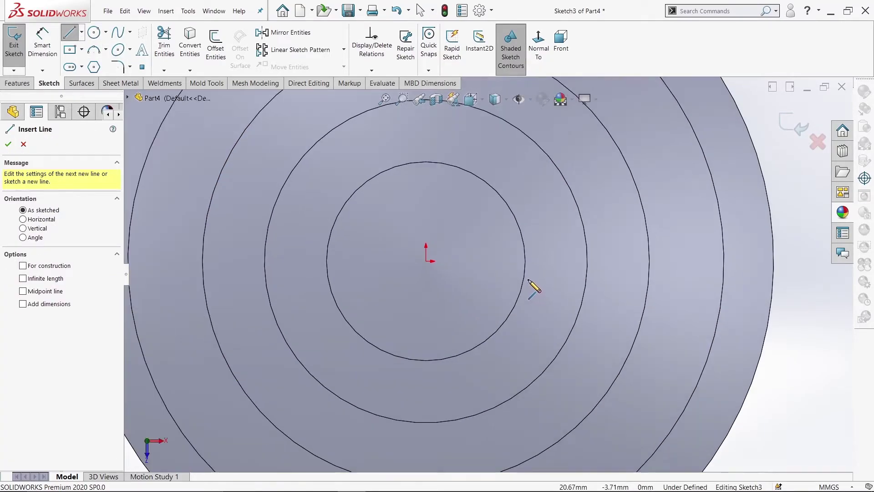
Draw a five-line zigzag chain tracing half a star inside the innermost circle.
click(426, 168)
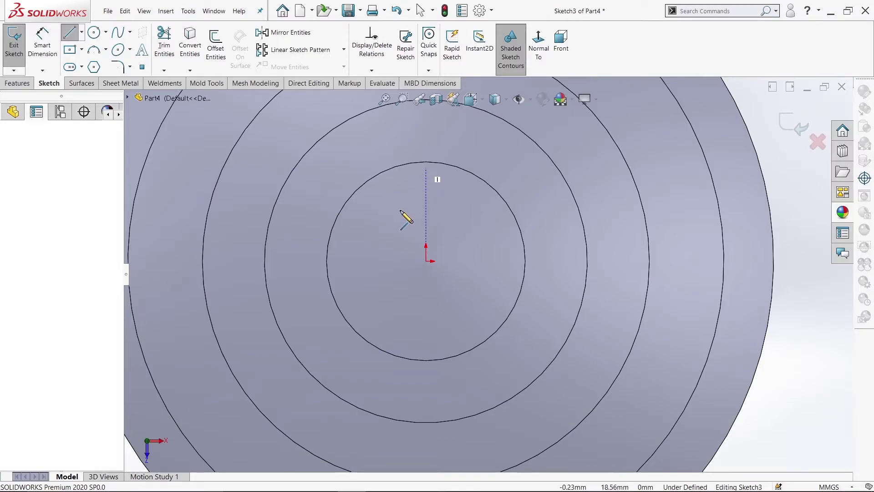
click(394, 234)
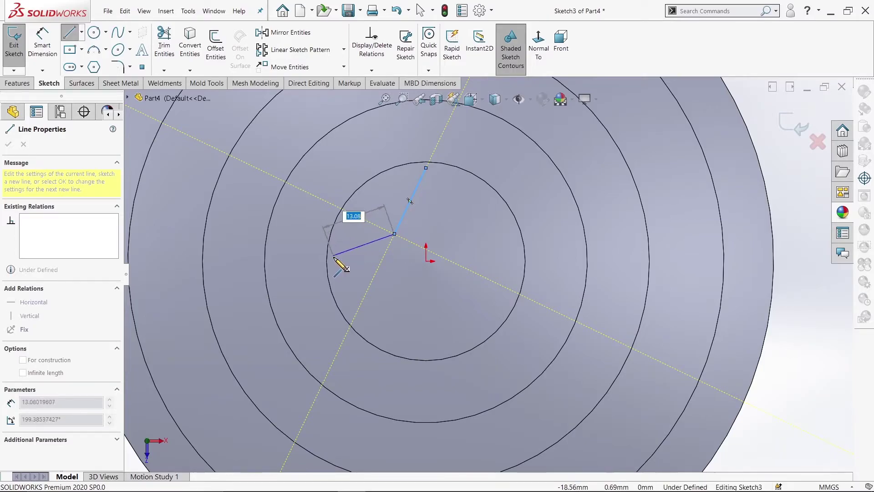
click(334, 261)
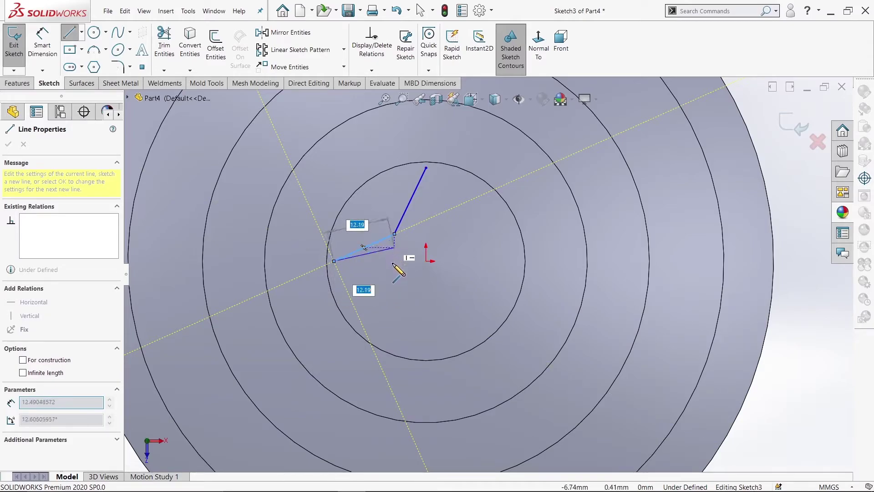
click(394, 294)
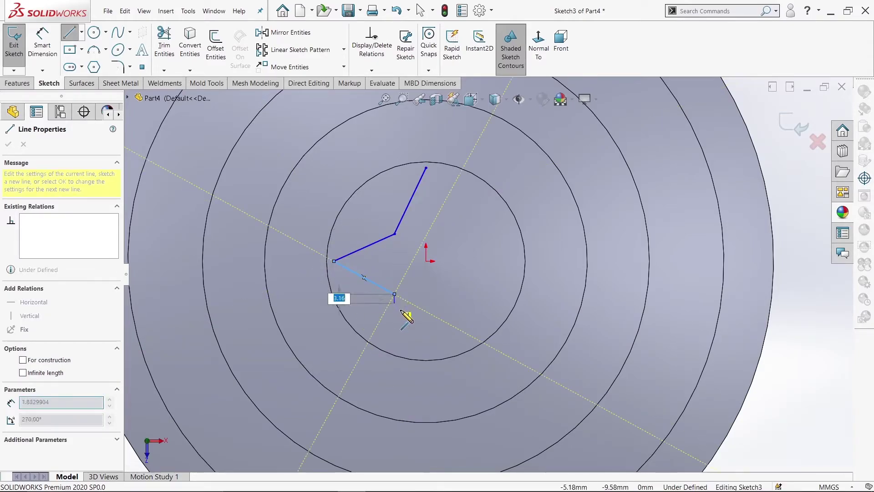
click(426, 353)
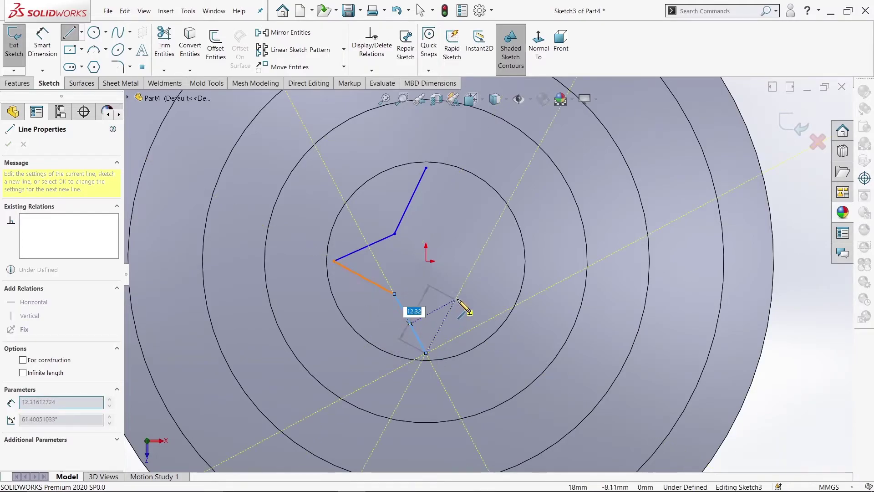
click(459, 294)
right_click(459, 295)
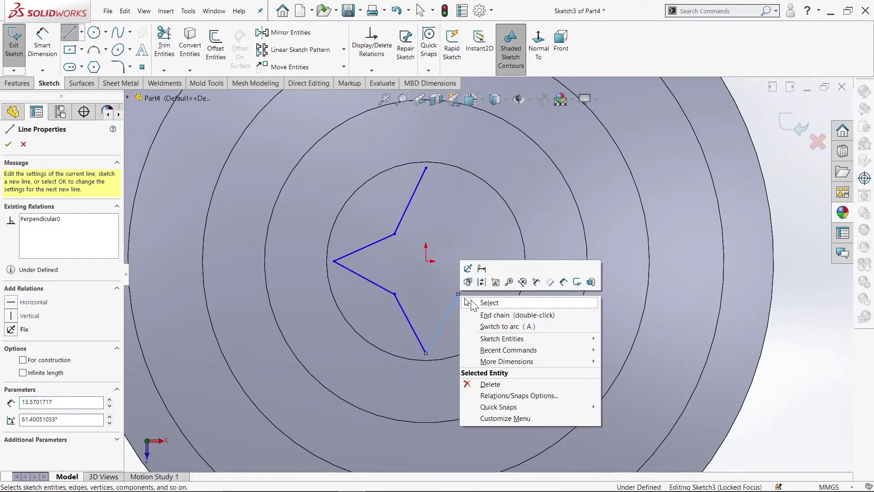
click(496, 315)
key(Escape)
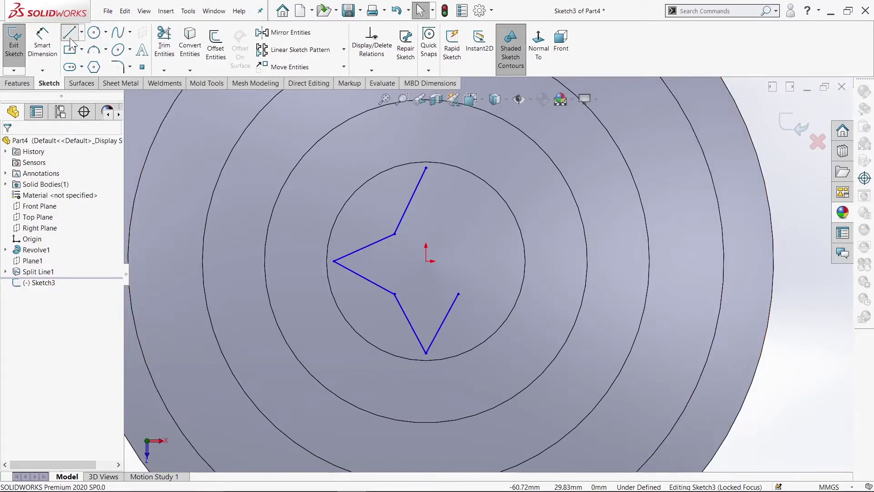
Draw a short vertical construction line up from the sketch origin.
click(69, 32)
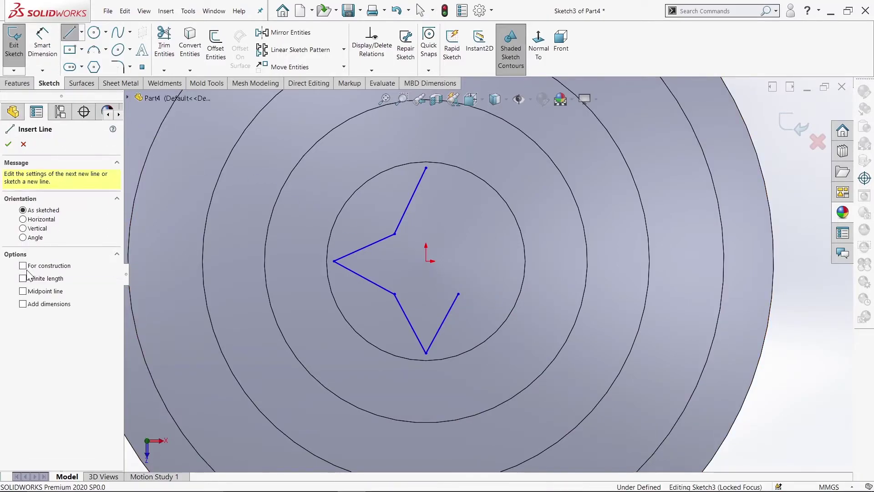
click(426, 261)
click(426, 230)
key(Escape)
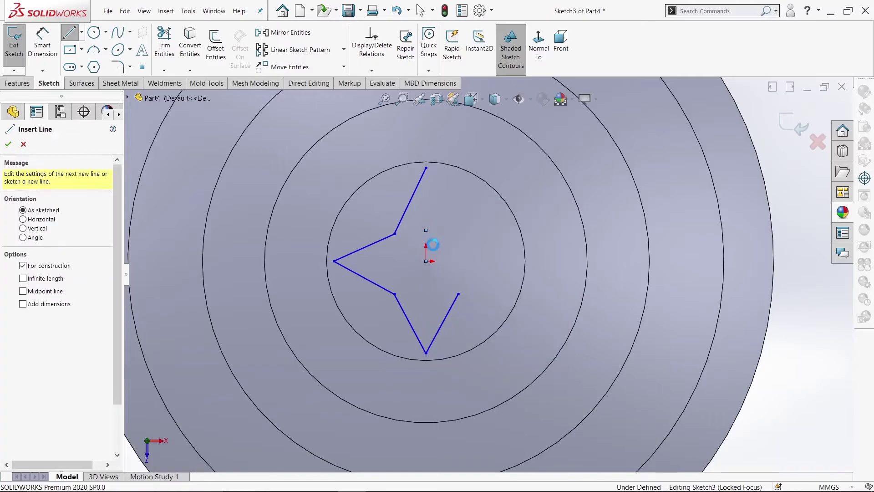
key(Escape)
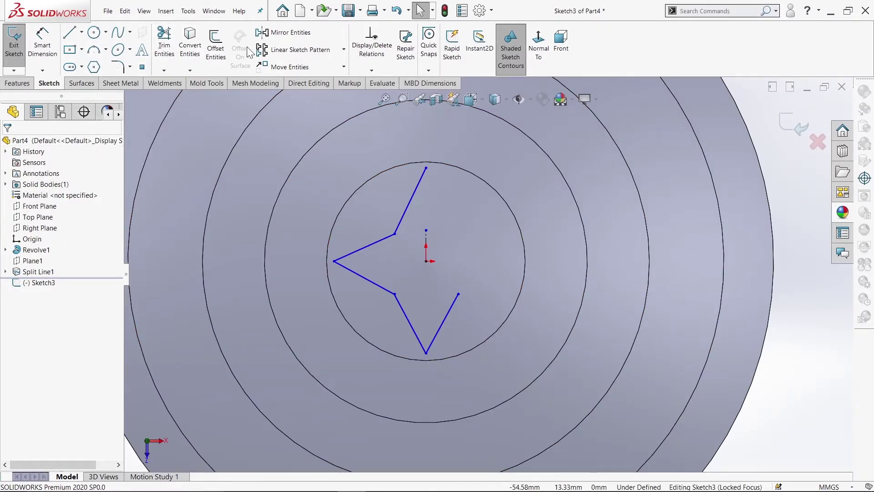
Preview mirroring the half-star lines about the centreline, then cancel it.
click(284, 32)
click(411, 201)
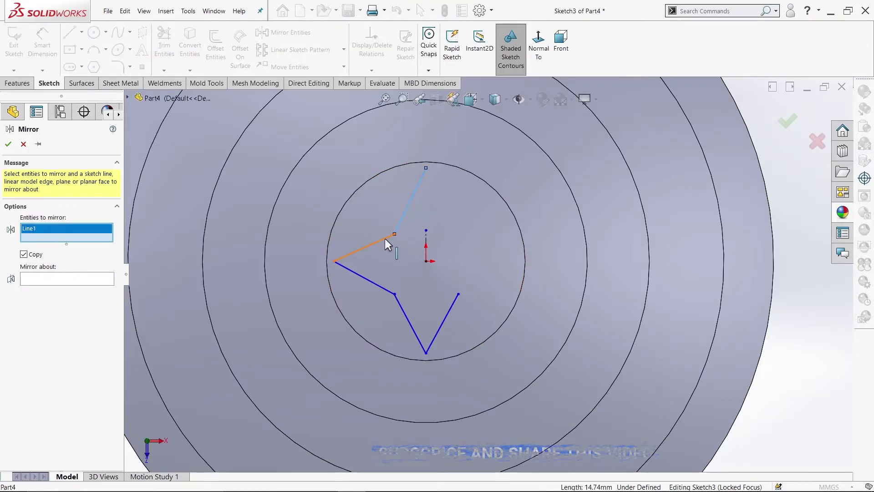
click(384, 239)
click(383, 287)
click(400, 307)
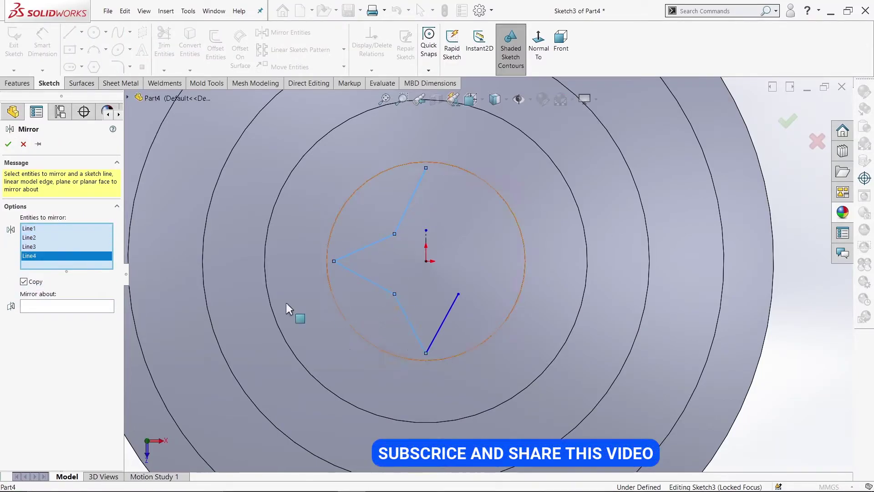
click(99, 307)
click(425, 236)
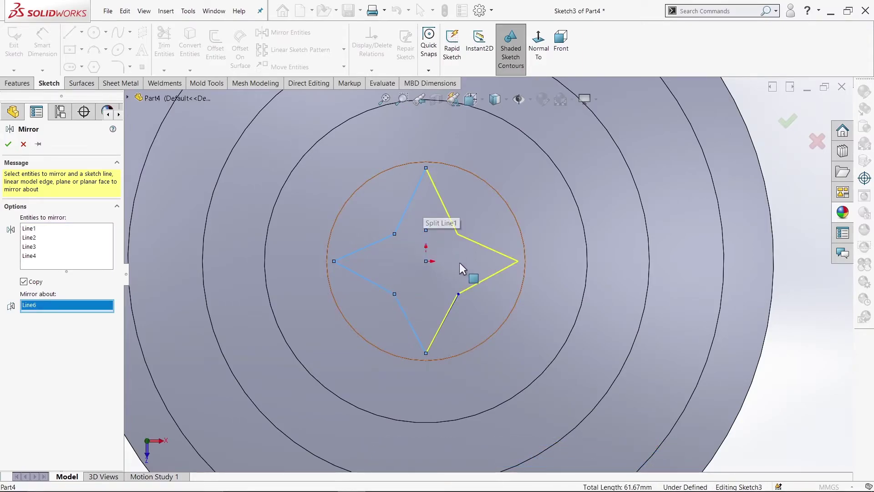
key(Escape)
Power-trim away all the half-star lines, leaving Sketch3 empty.
scroll(487, 272, up, 2)
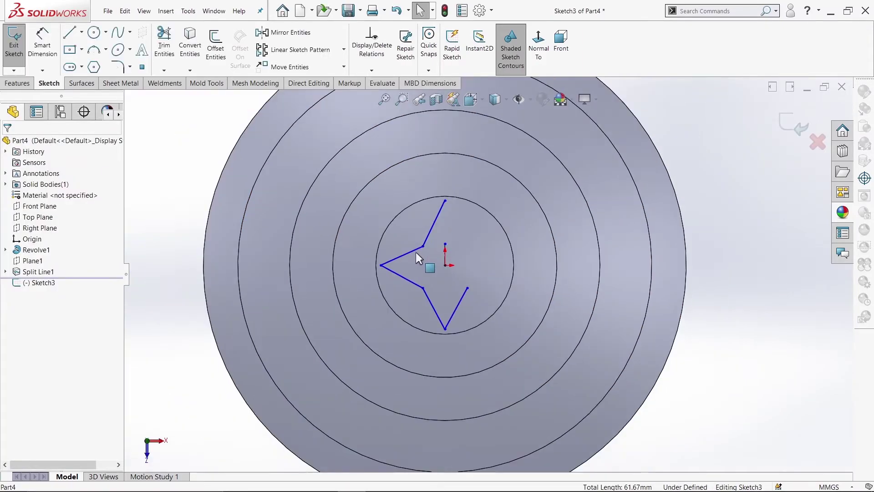
scroll(488, 262, up, 3)
click(164, 41)
scroll(500, 302, down, 1)
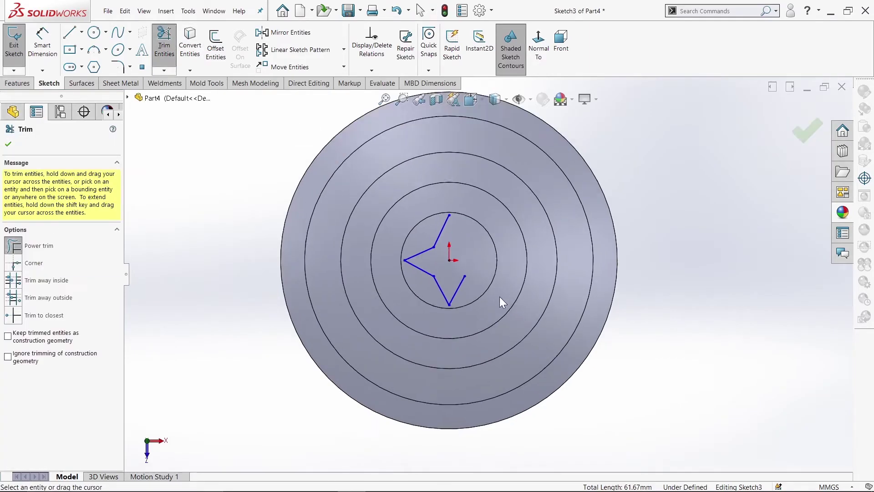
scroll(501, 302, down, 2)
drag(392, 277, 451, 288)
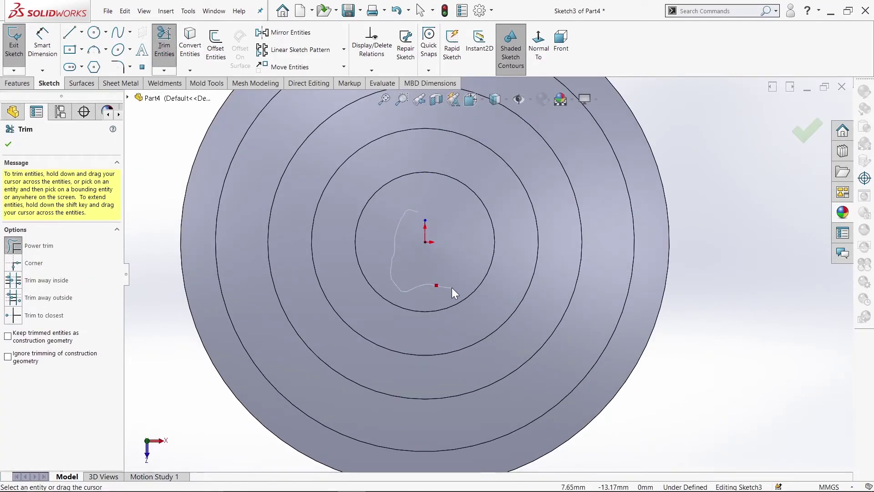
click(8, 145)
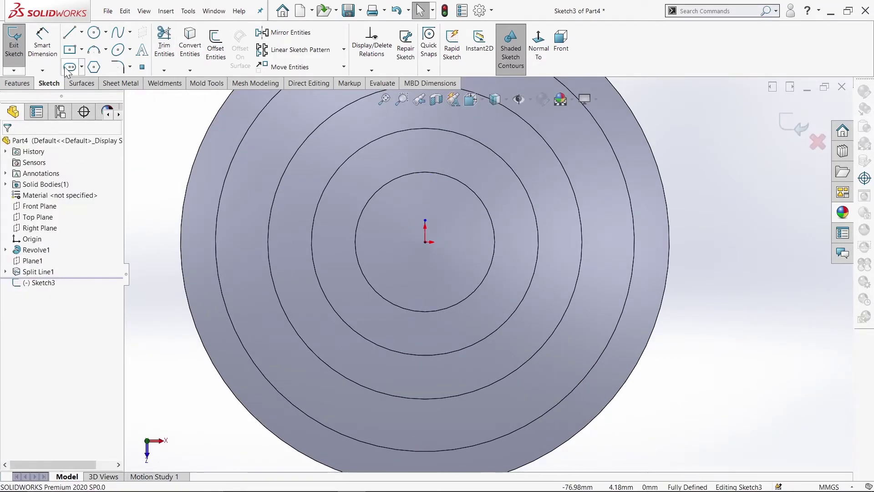
Sketch the star's upper-left edges from the top point to the left point.
click(69, 32)
click(424, 181)
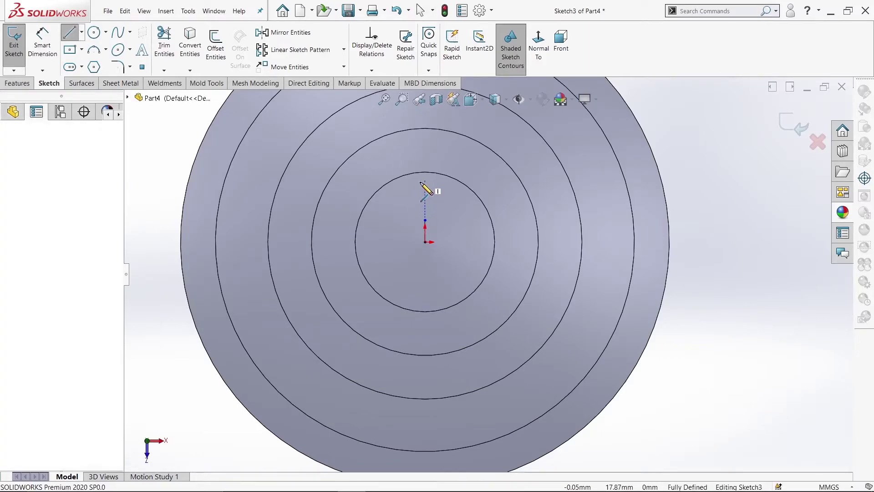
click(401, 224)
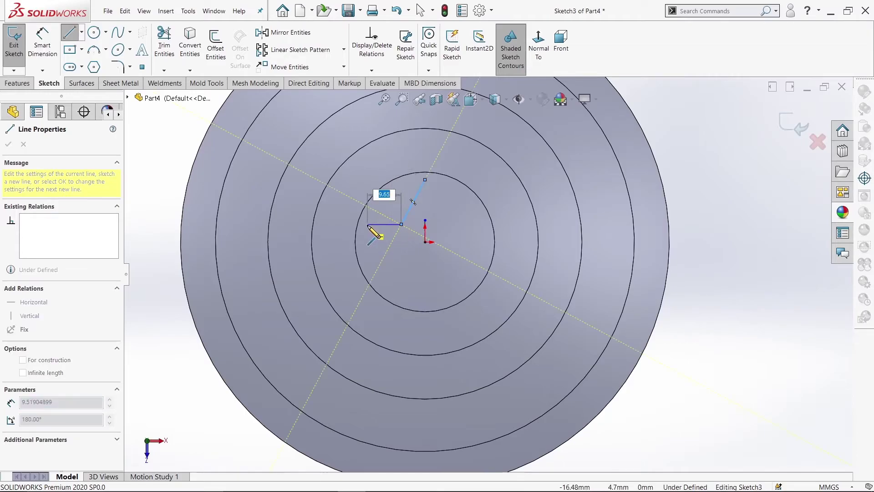
click(367, 228)
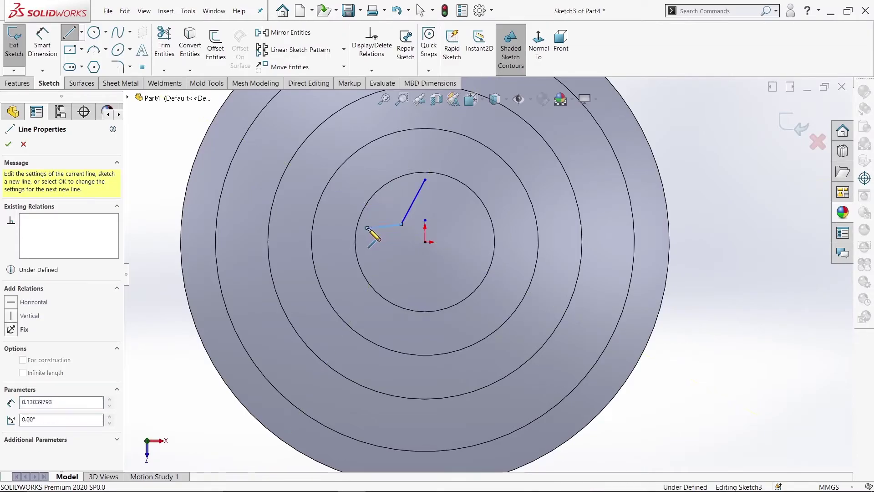
right_click(400, 260)
click(400, 262)
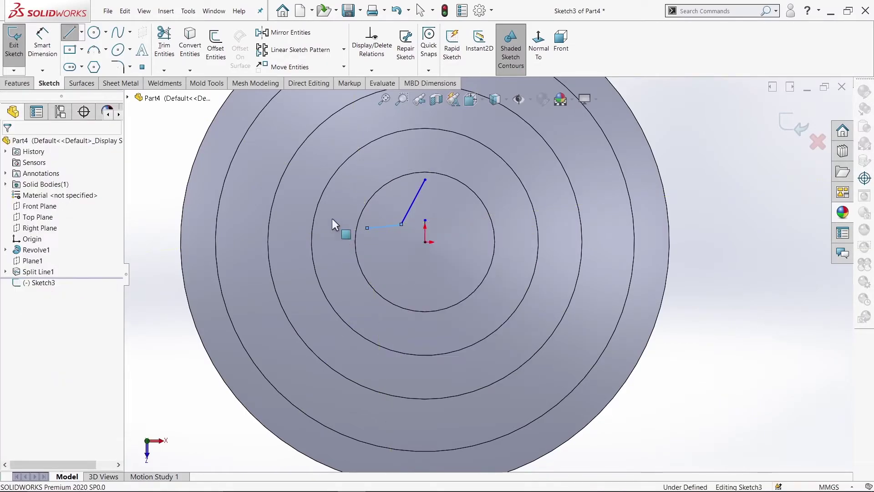
Add the lower-left star edges from below the origin back to the left point.
key(l)
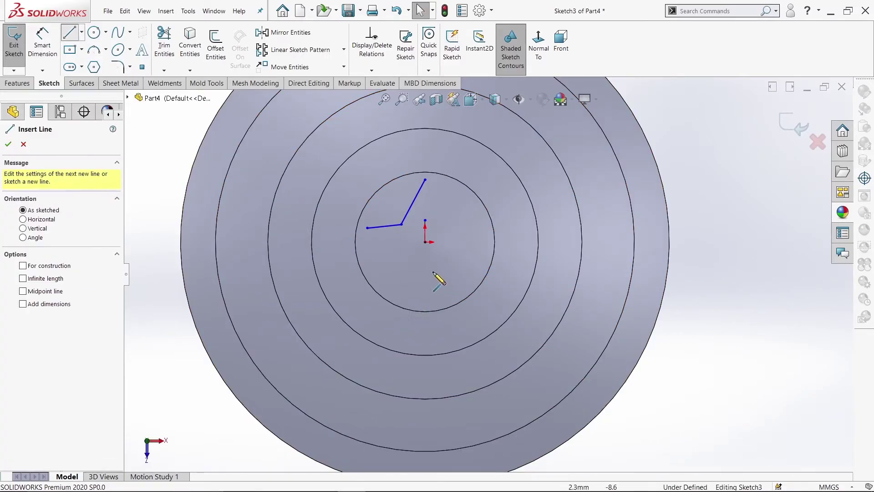
click(424, 262)
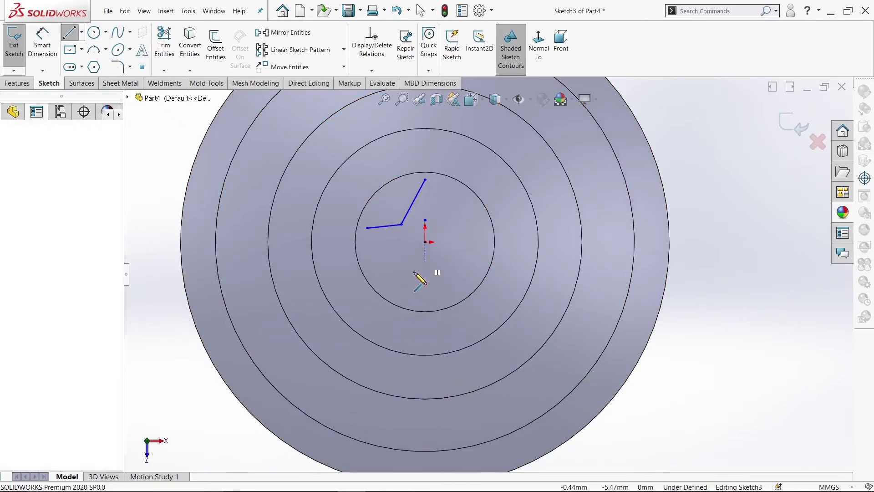
click(398, 295)
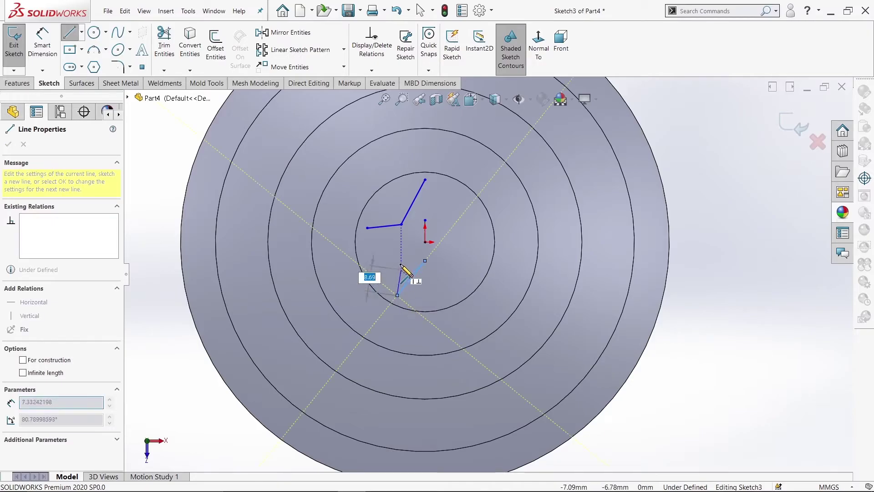
click(398, 256)
click(367, 228)
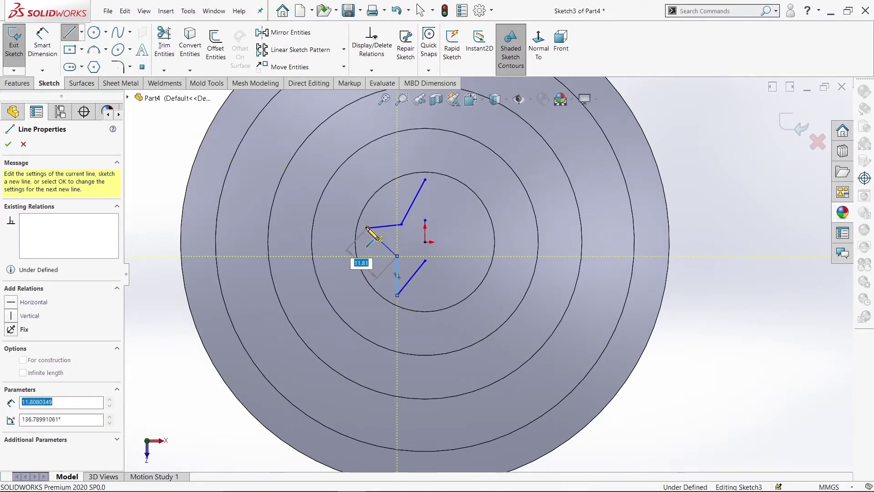
right_click(367, 228)
click(384, 233)
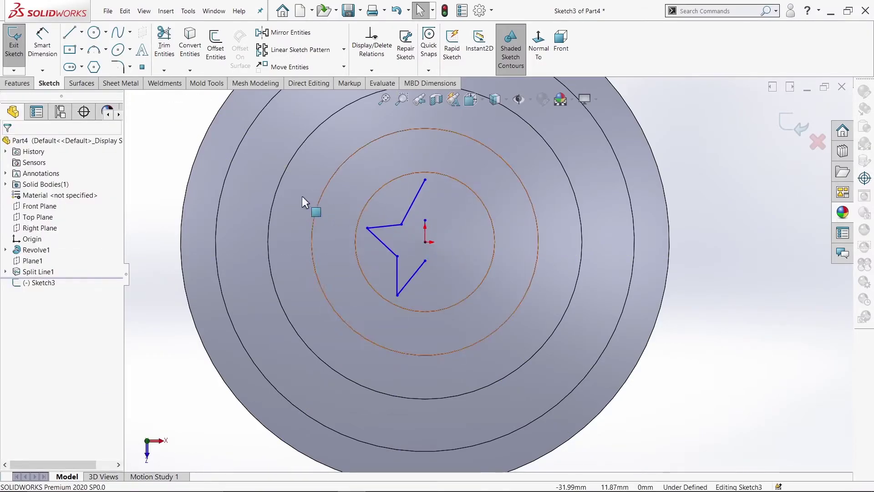
Mirror the half-star edges about the vertical centreline to complete the star.
click(285, 34)
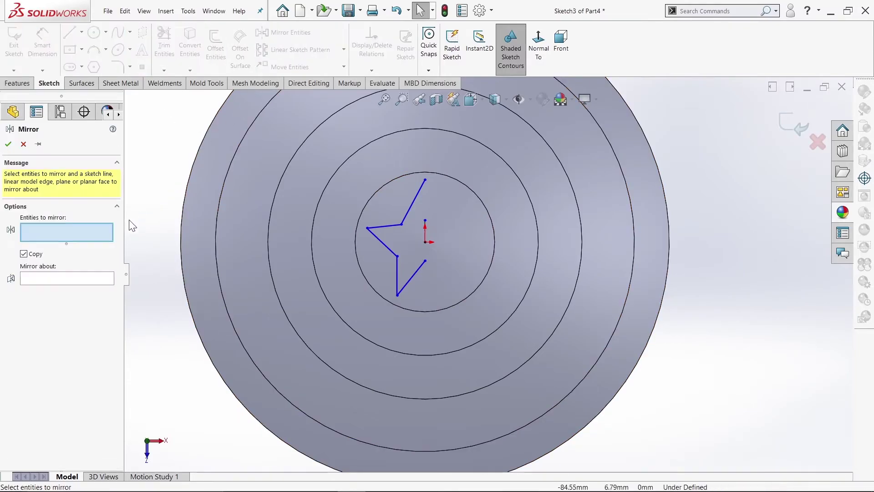
click(413, 201)
click(392, 225)
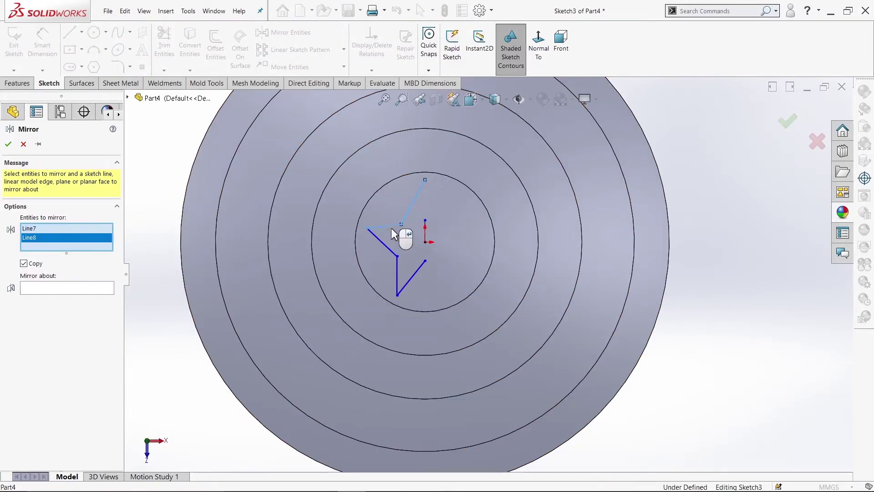
click(387, 245)
click(397, 275)
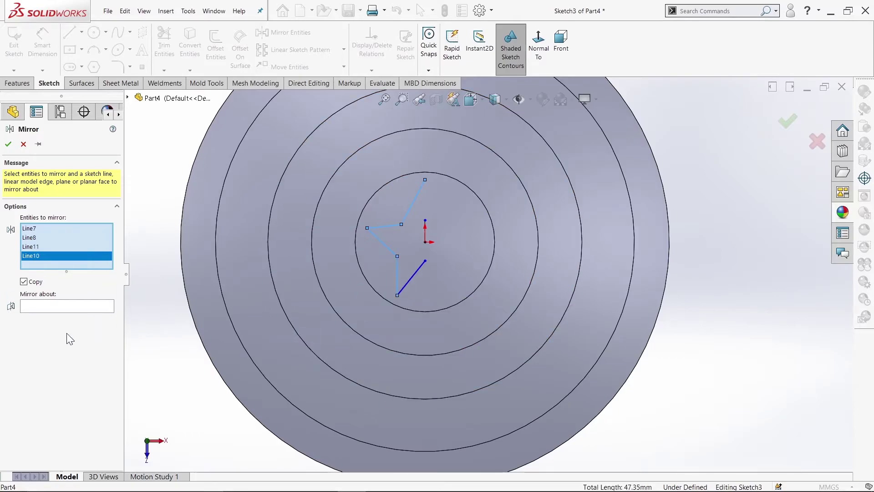
click(67, 308)
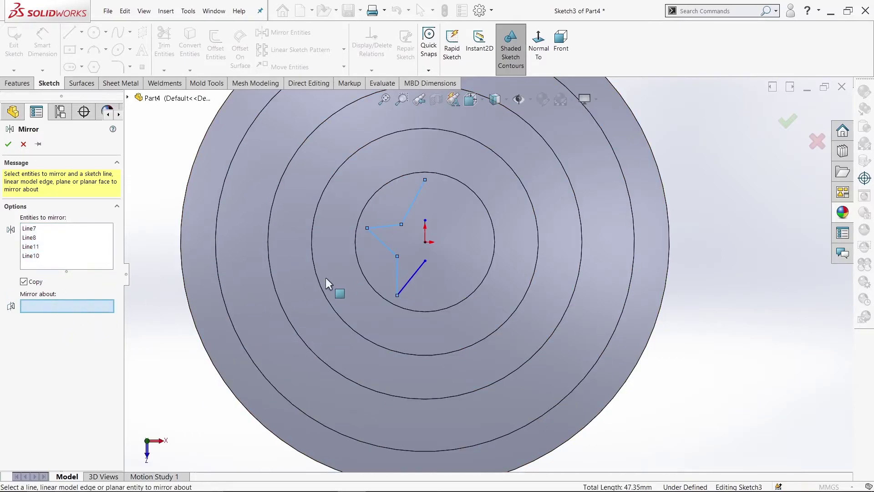
click(424, 228)
click(77, 255)
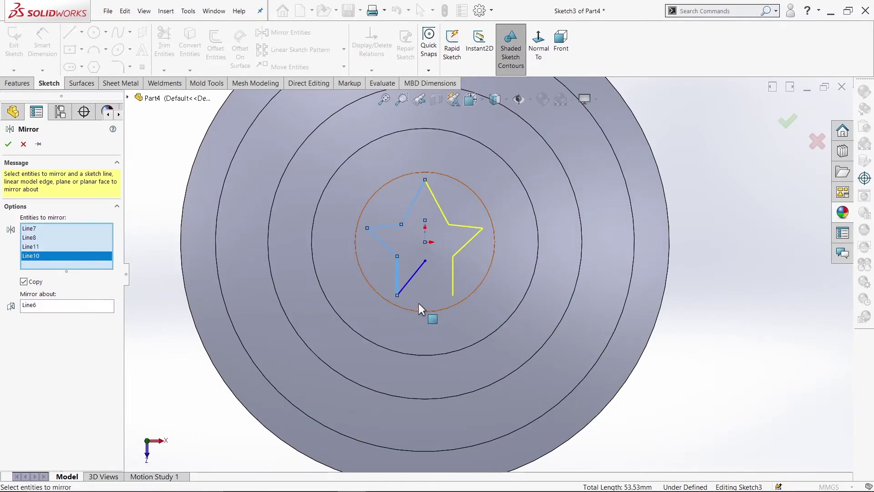
click(419, 271)
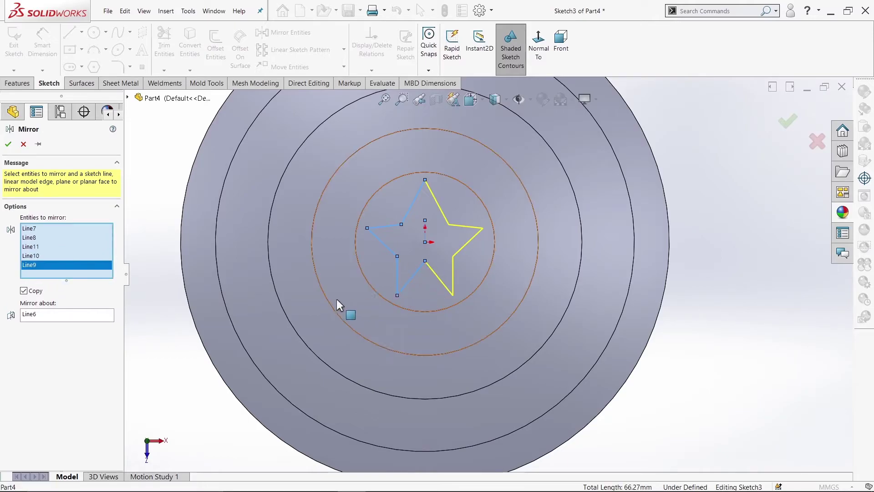
click(8, 144)
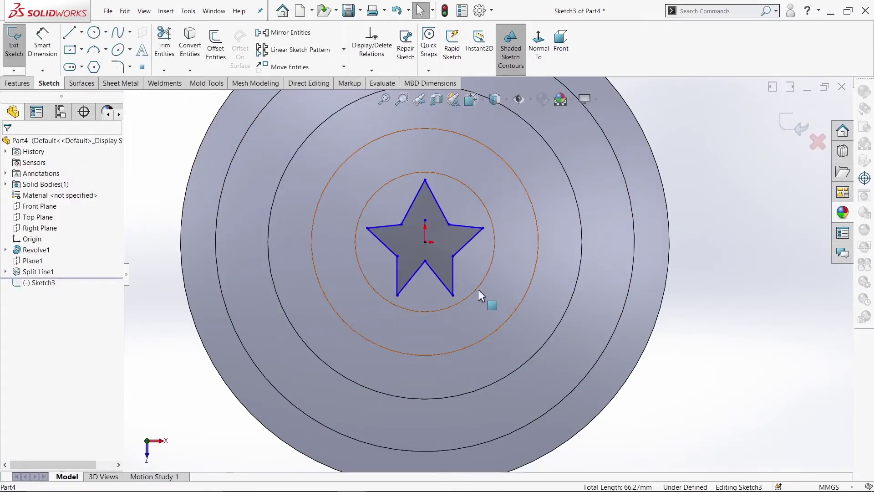
Drag an inner star vertex to even the shape, then exit the sketch.
scroll(419, 255, down, 3)
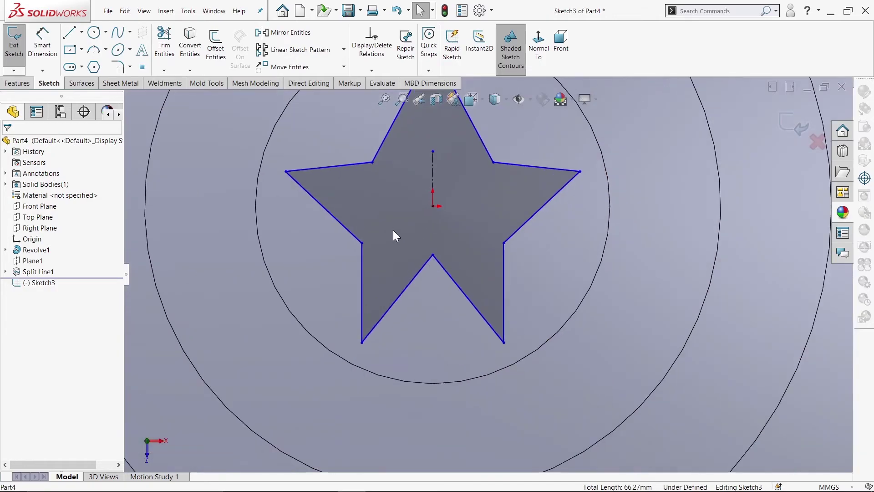
scroll(400, 207, up, 2)
scroll(450, 228, down, 1)
scroll(433, 225, down, 2)
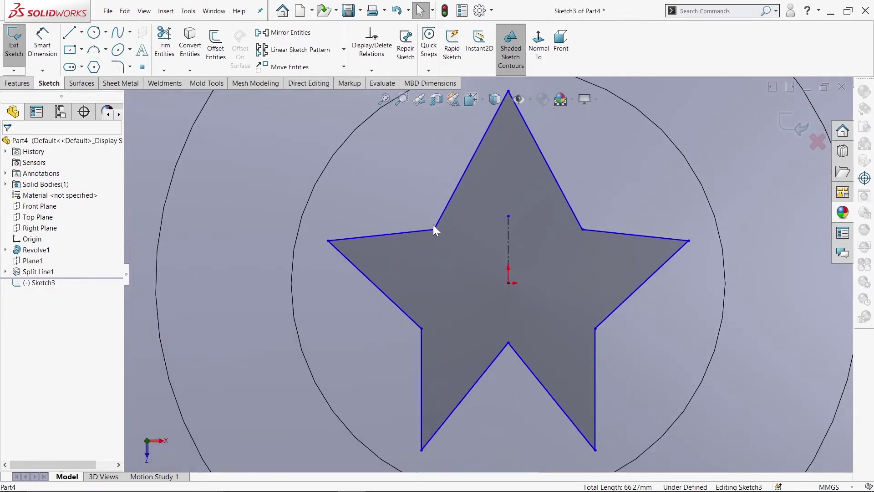
drag(435, 228, 445, 209)
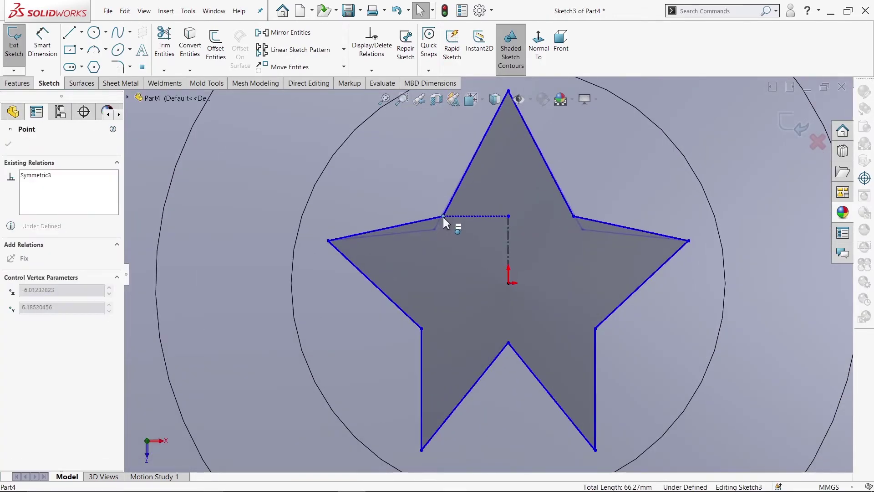
scroll(496, 248, up, 5)
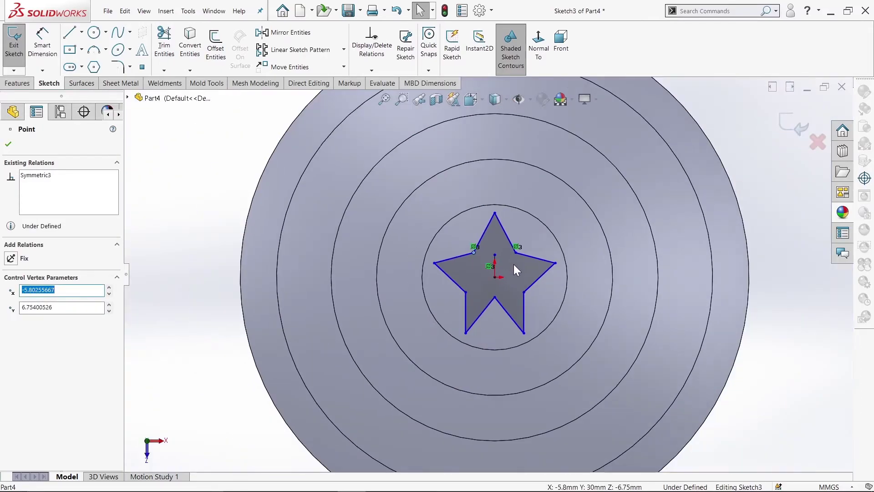
click(771, 220)
middle_drag(771, 220, 734, 212)
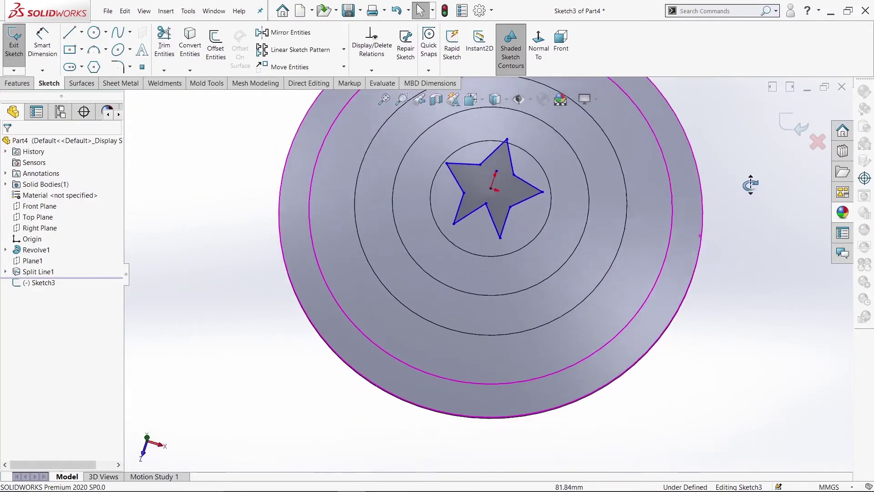
scroll(734, 213, up, 3)
mouse_move(466, 283)
middle_down()
mouse_move(535, 161)
mouse_move(534, 143)
mouse_move(529, 200)
middle_up()
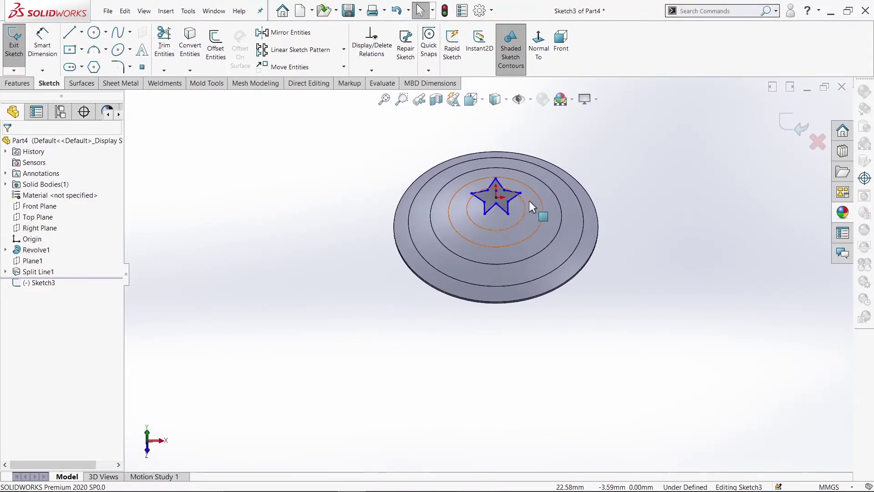
click(794, 124)
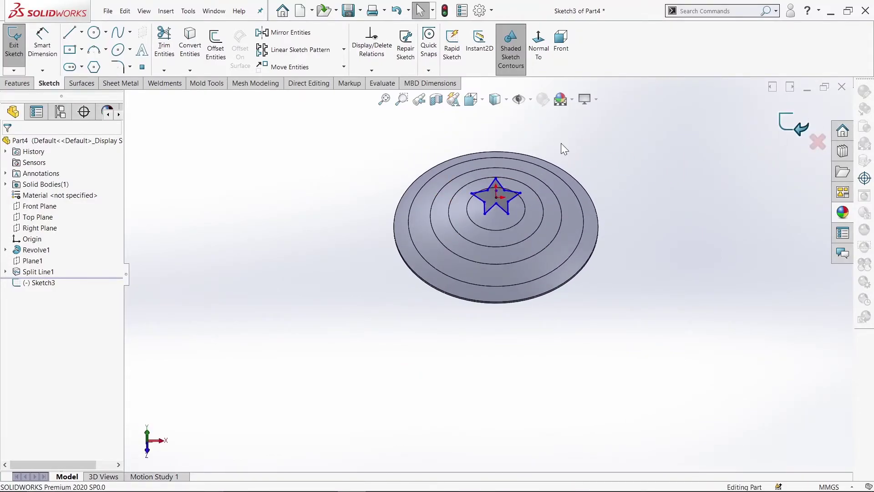
Start a Wrap using Sketch3's star on the shield's central face.
click(300, 196)
mouse_move(302, 191)
middle_down()
mouse_move(341, 185)
mouse_move(356, 150)
middle_up()
click(399, 36)
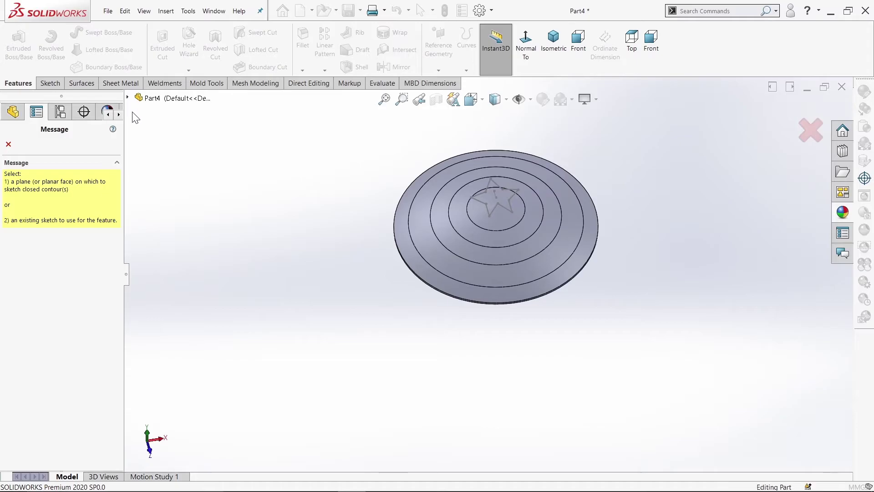
click(128, 98)
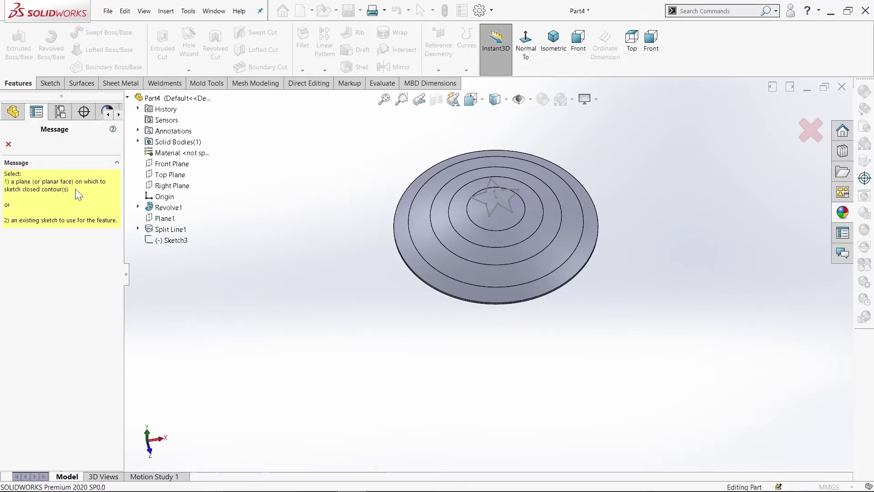
click(176, 241)
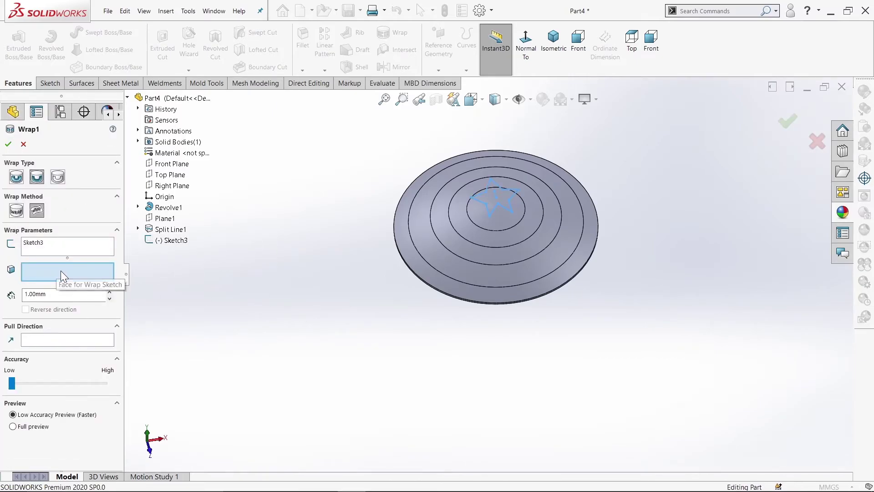
scroll(395, 263, up, 2)
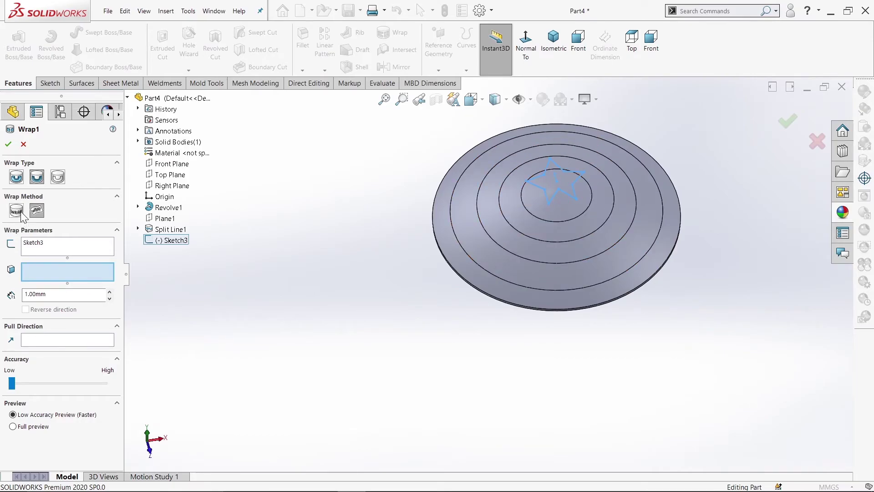
scroll(552, 195, down, 2)
scroll(553, 195, down, 1)
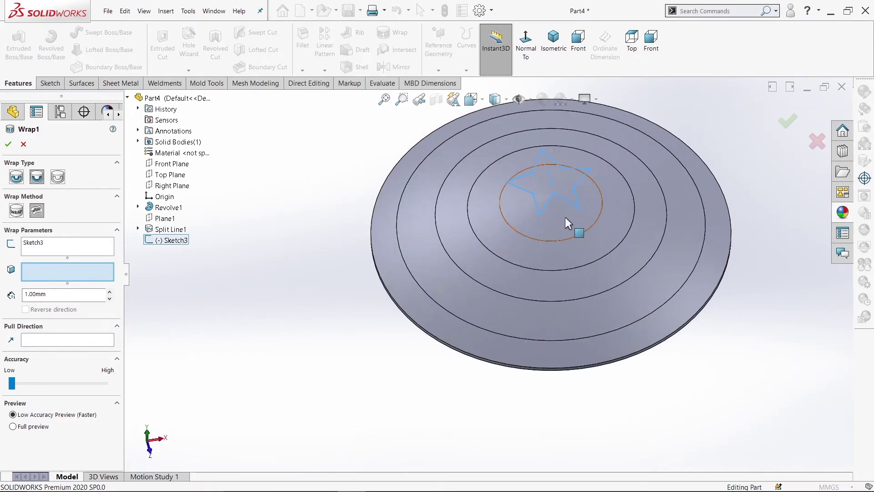
click(564, 216)
Set the wrap depth to 0.25 mm and confirm Wrap1.
mouse_move(329, 222)
middle_down()
mouse_move(328, 180)
mouse_move(313, 160)
mouse_move(312, 197)
mouse_move(339, 224)
mouse_move(214, 273)
middle_up()
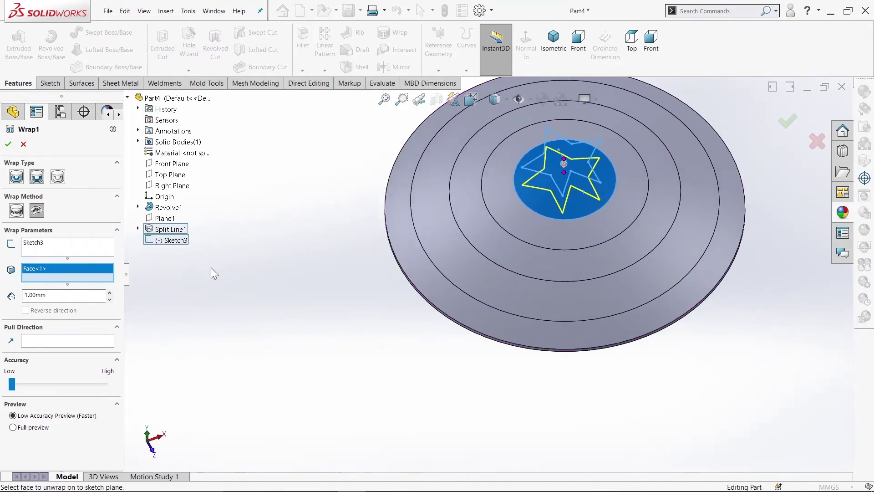
click(76, 298)
text(0)
key(Return)
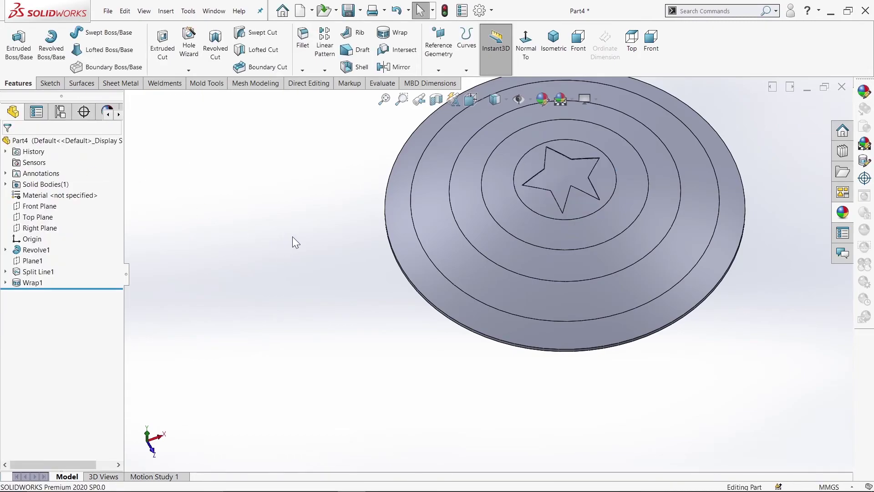
Apply the White appearance to a single ring face of the shield.
mouse_move(295, 256)
middle_down()
mouse_move(241, 234)
mouse_move(312, 313)
mouse_move(577, 307)
mouse_move(573, 313)
mouse_move(597, 326)
mouse_move(647, 291)
mouse_move(687, 241)
middle_up()
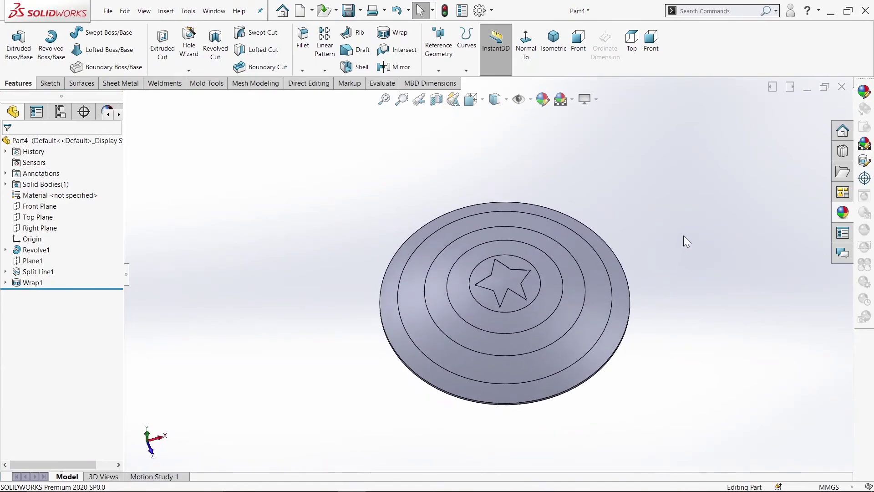
click(219, 15)
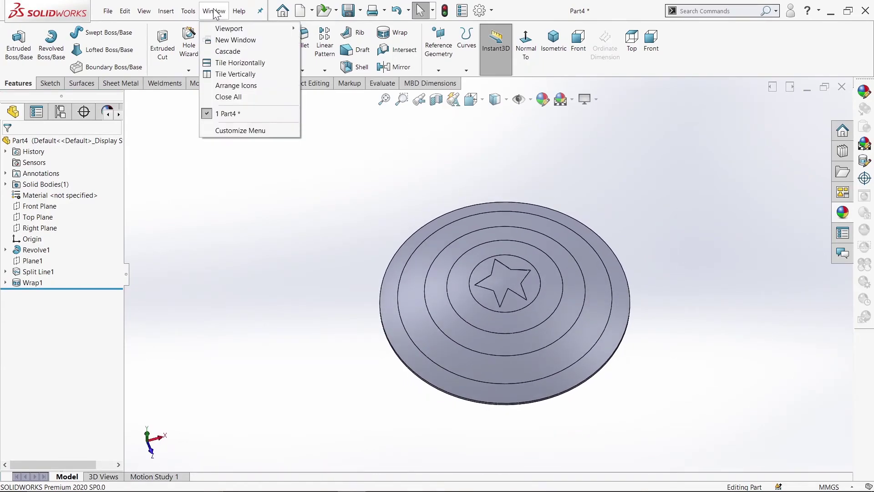
click(666, 149)
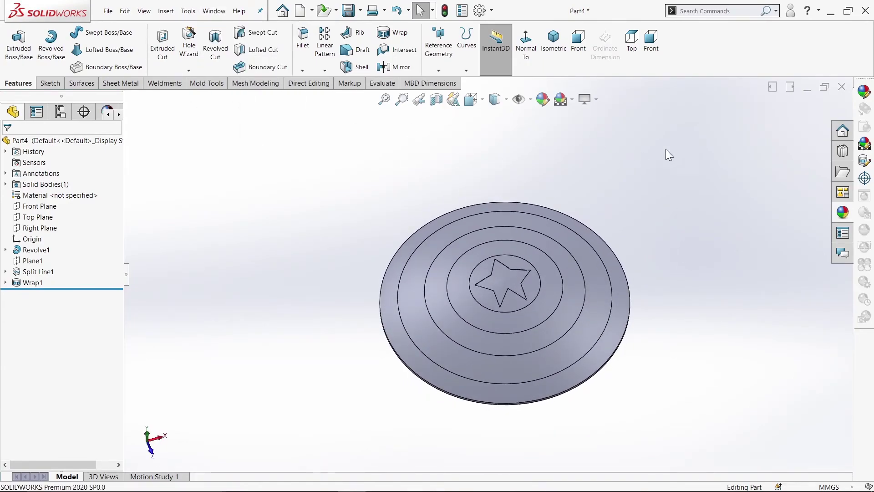
click(843, 212)
drag(719, 272, 551, 283)
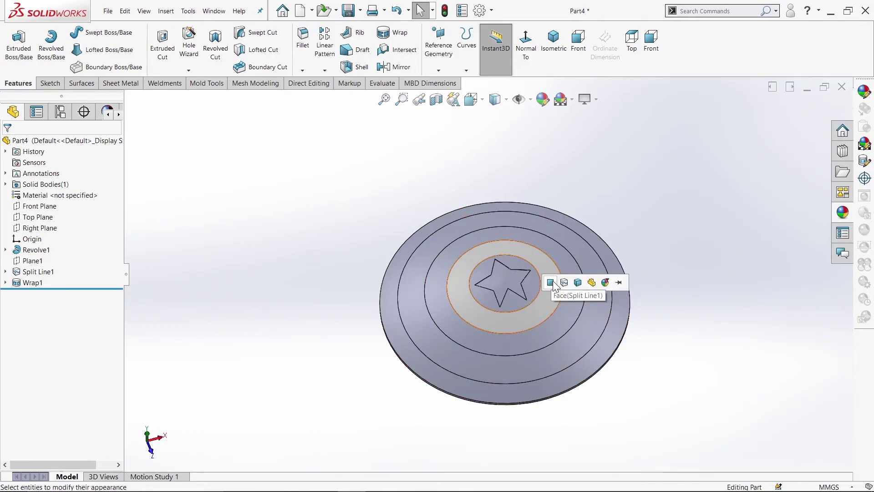
click(554, 286)
Apply the Blue appearance to the outer ring and the third ring.
click(843, 213)
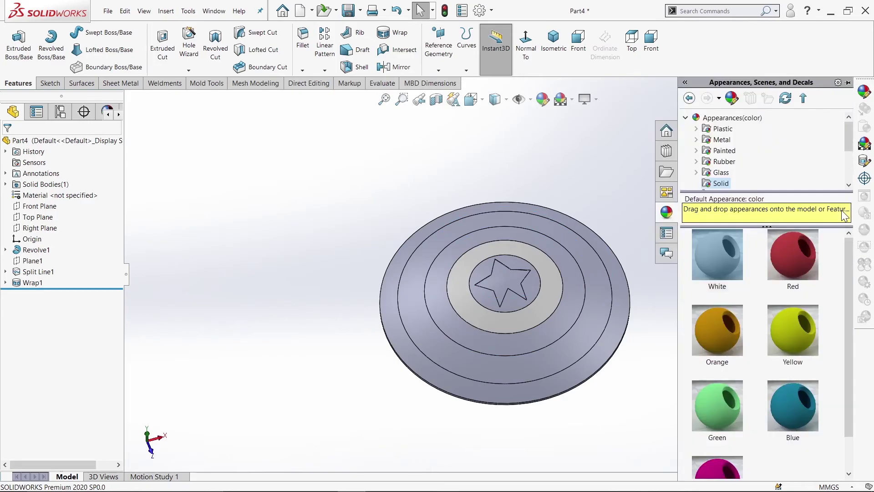
drag(783, 411, 611, 307)
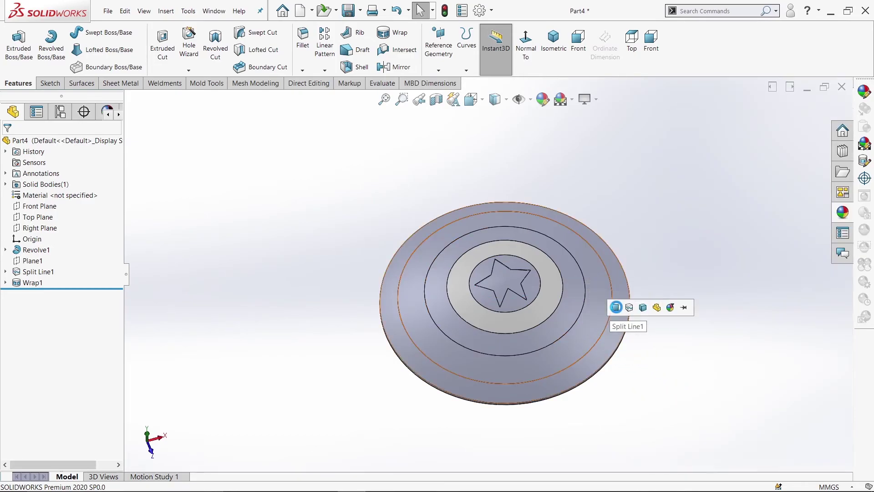
click(616, 308)
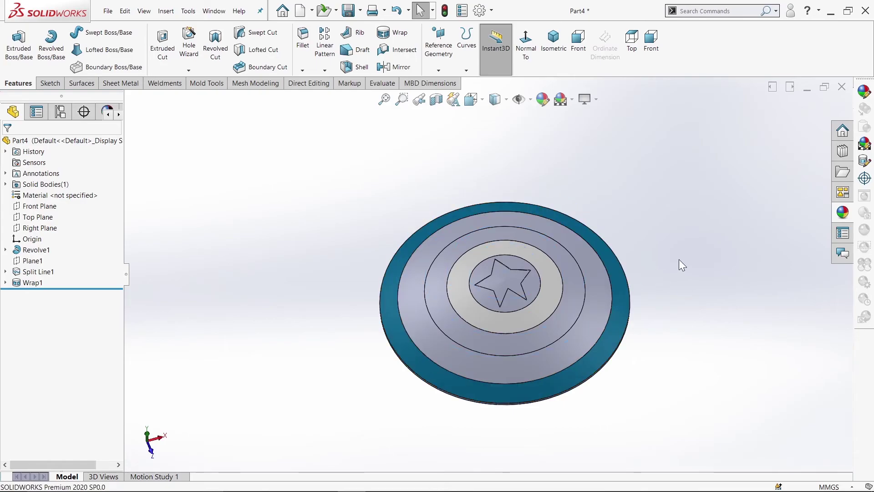
click(838, 213)
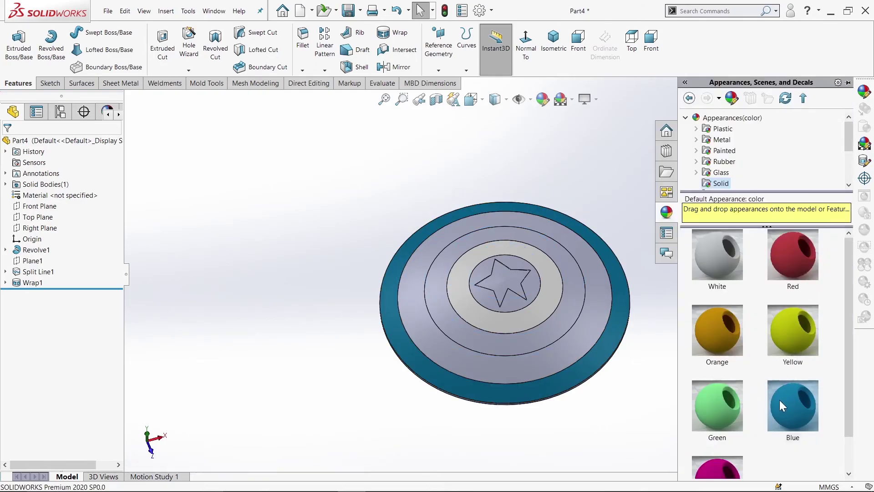
drag(783, 400, 572, 286)
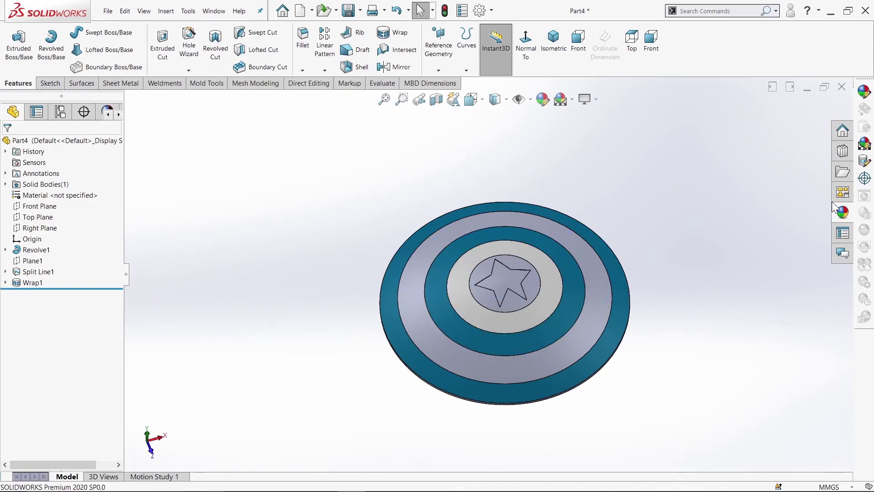
Make another ring face White and the central star face Red.
click(843, 212)
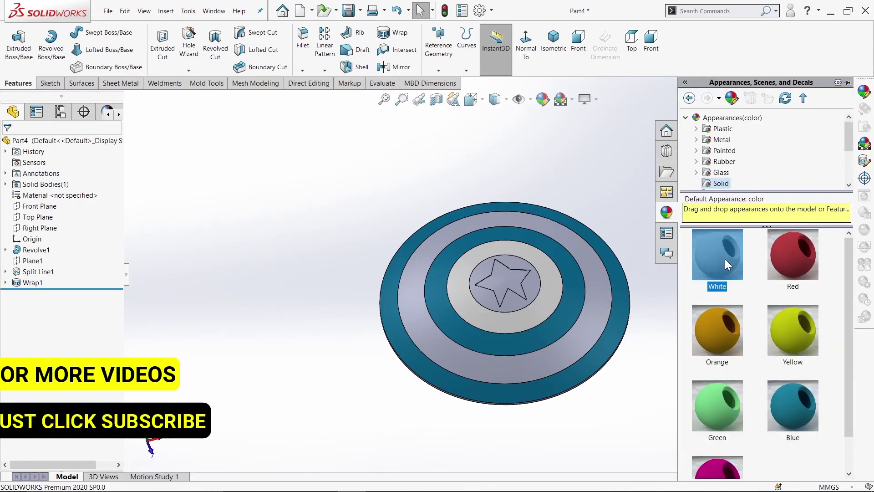
mouse_move(724, 258)
mouse_down()
mouse_move(542, 207)
mouse_move(539, 214)
mouse_up()
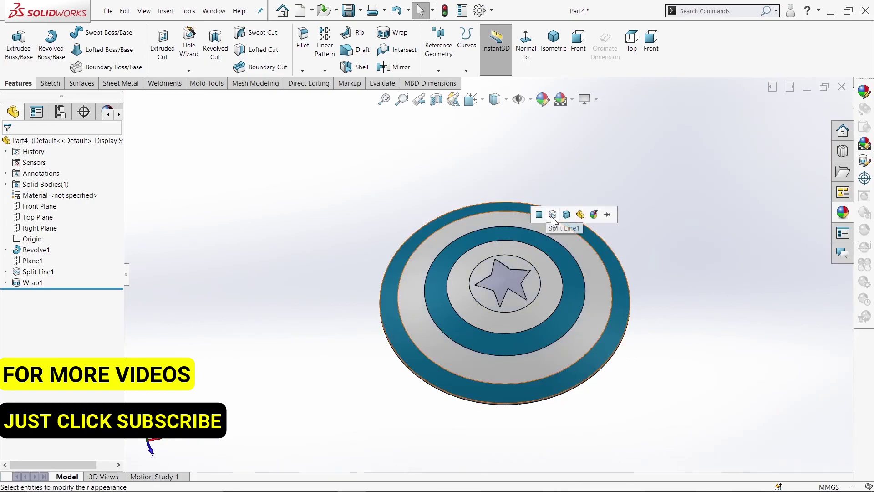
click(555, 218)
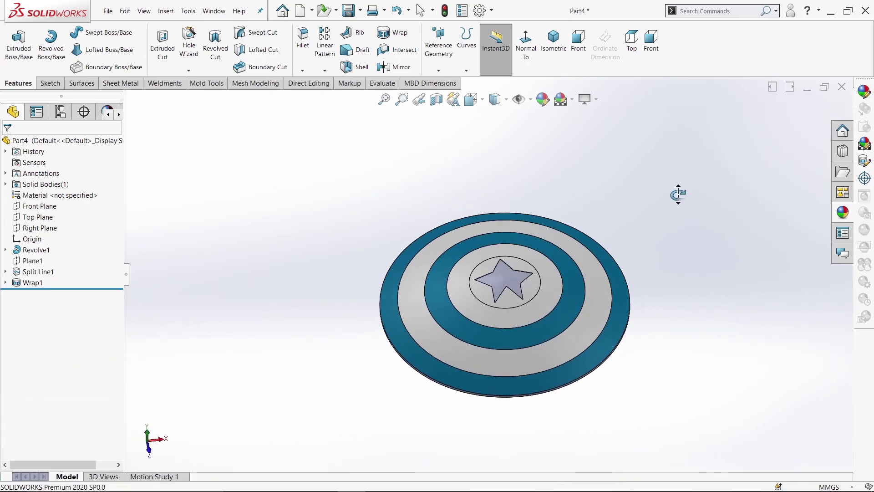
click(840, 213)
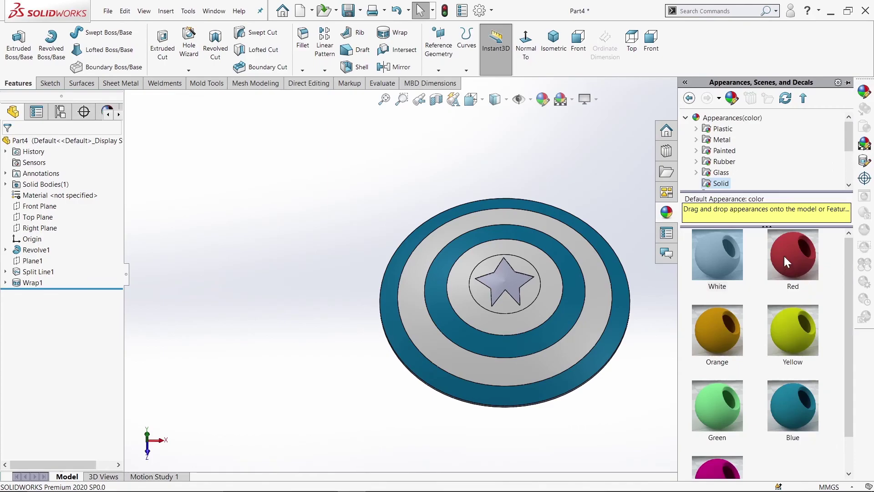
drag(790, 253, 514, 279)
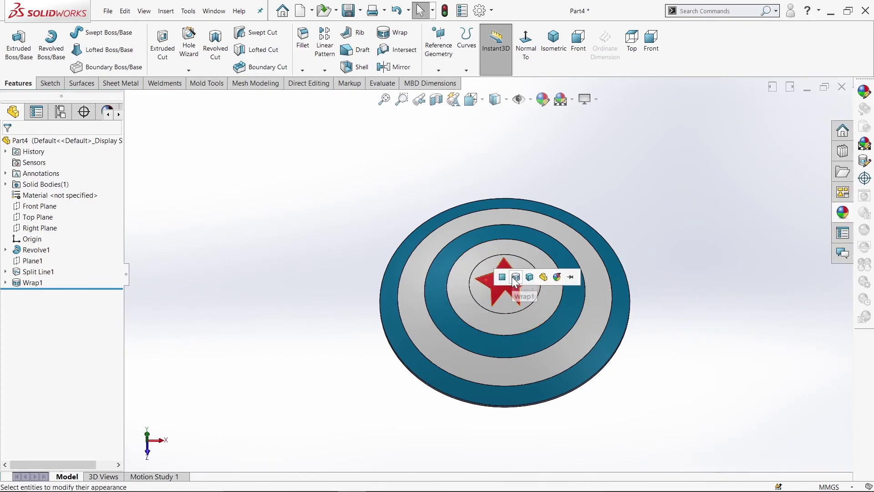
click(516, 277)
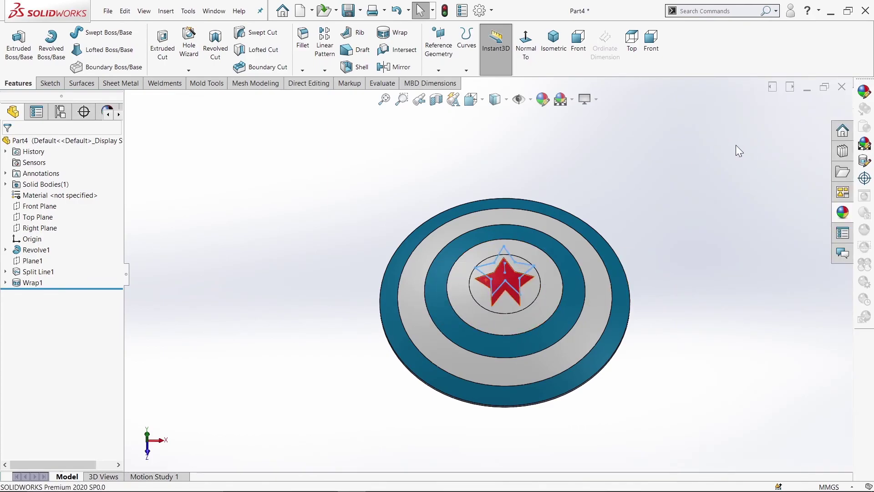
mouse_move(658, 218)
middle_down()
mouse_move(694, 112)
mouse_move(690, 239)
middle_up()
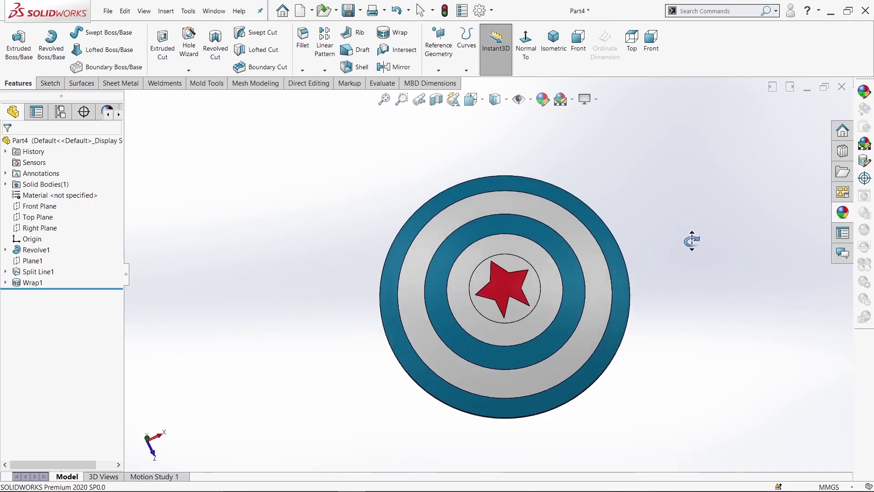
click(554, 39)
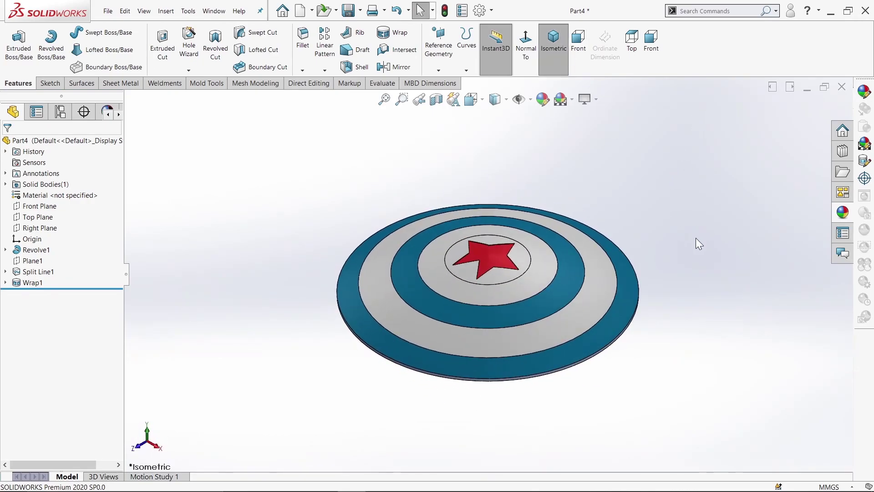
mouse_move(640, 186)
middle_down()
mouse_move(704, 244)
mouse_move(712, 190)
mouse_move(645, 156)
mouse_move(667, 211)
mouse_move(716, 213)
middle_up()
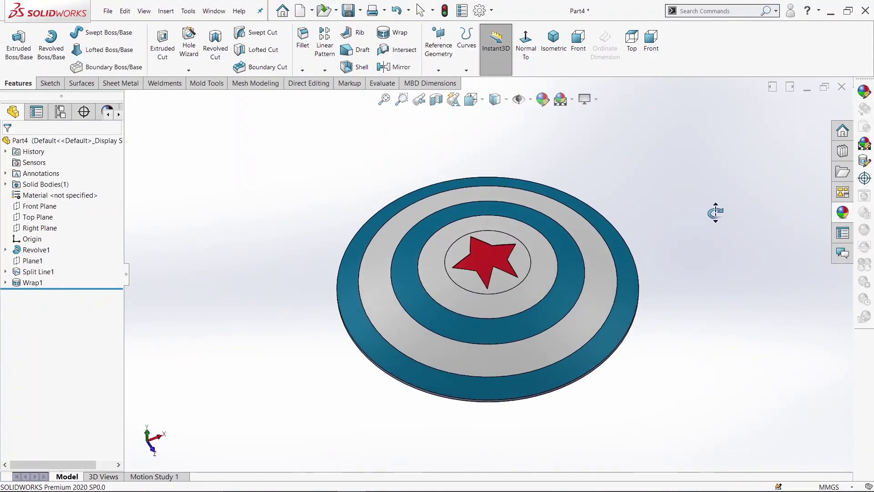